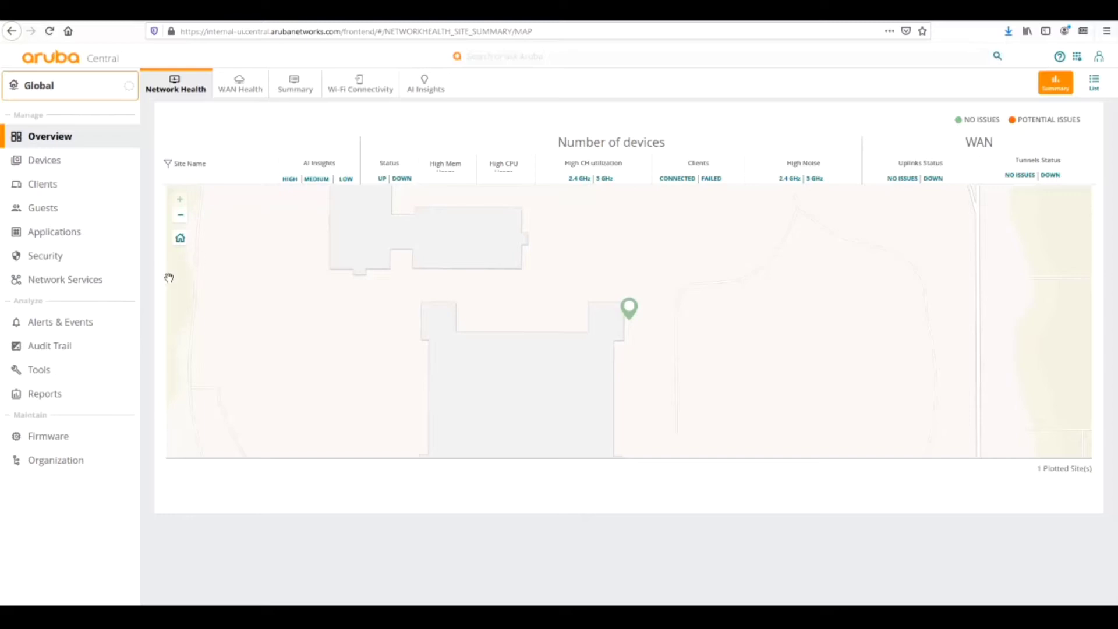
- Scope Aruba Central to the 6300-VSF group and open the CX-Central-VSF switch details
click(73, 327)
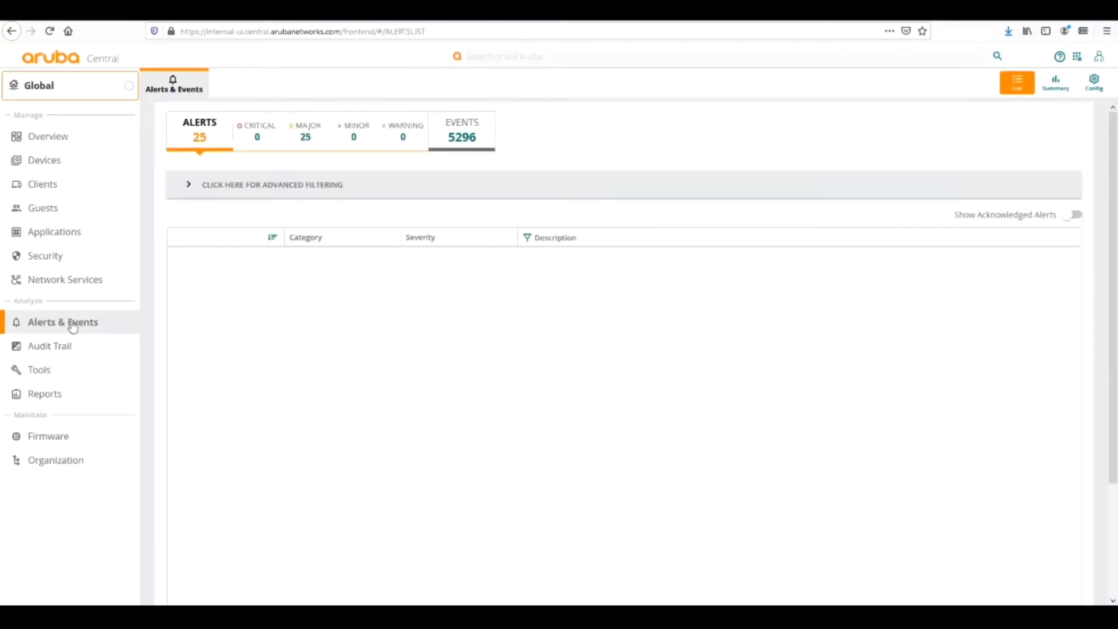
click(67, 94)
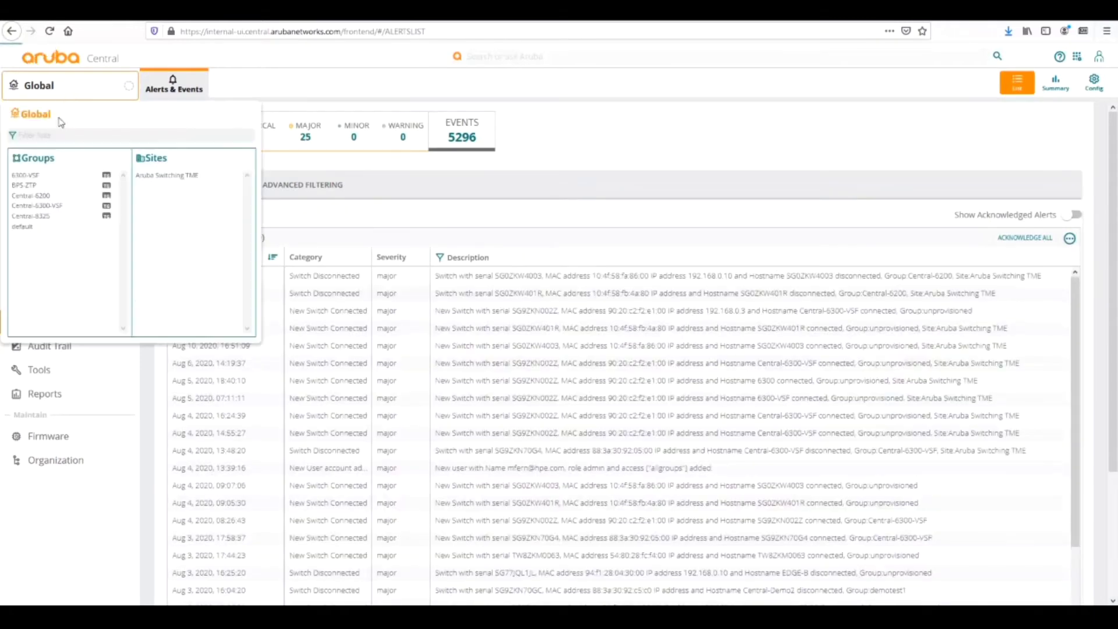
click(35, 176)
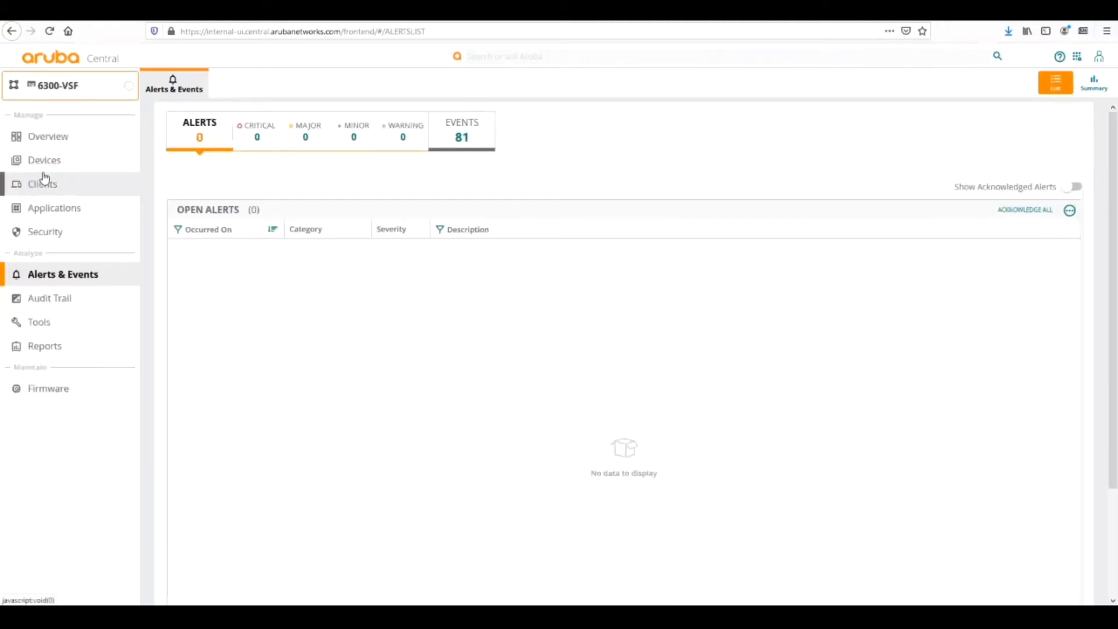
click(45, 163)
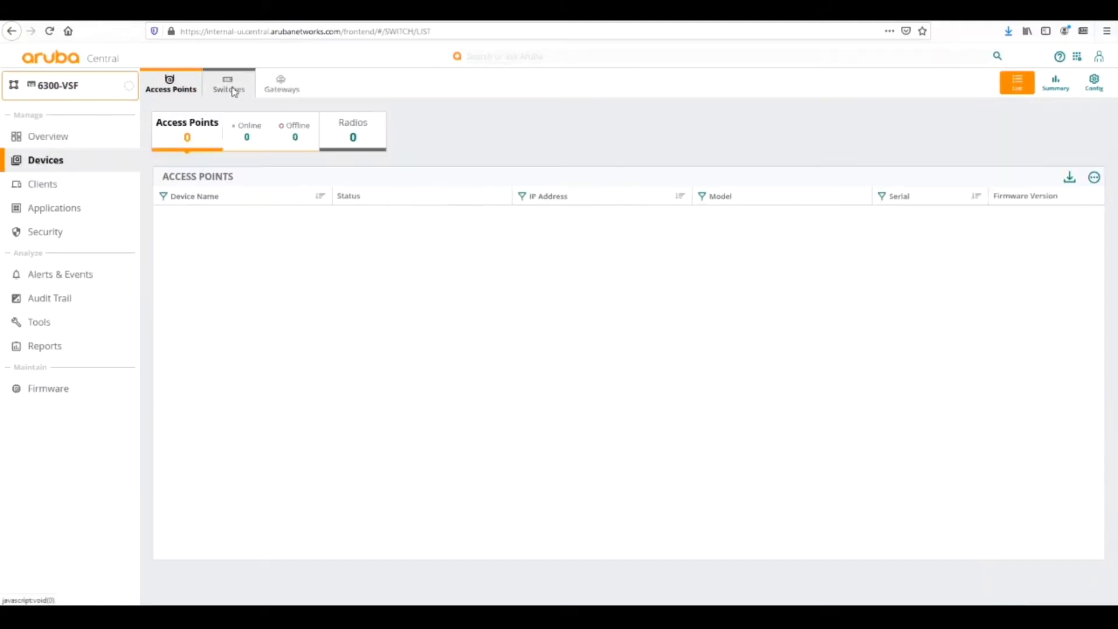
click(232, 86)
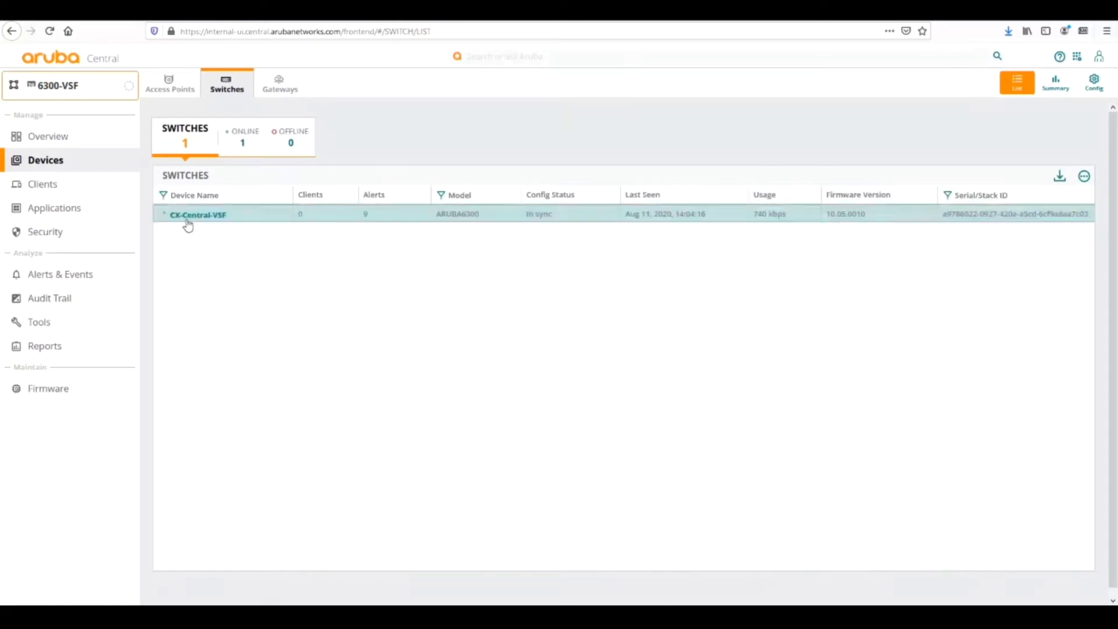
click(187, 222)
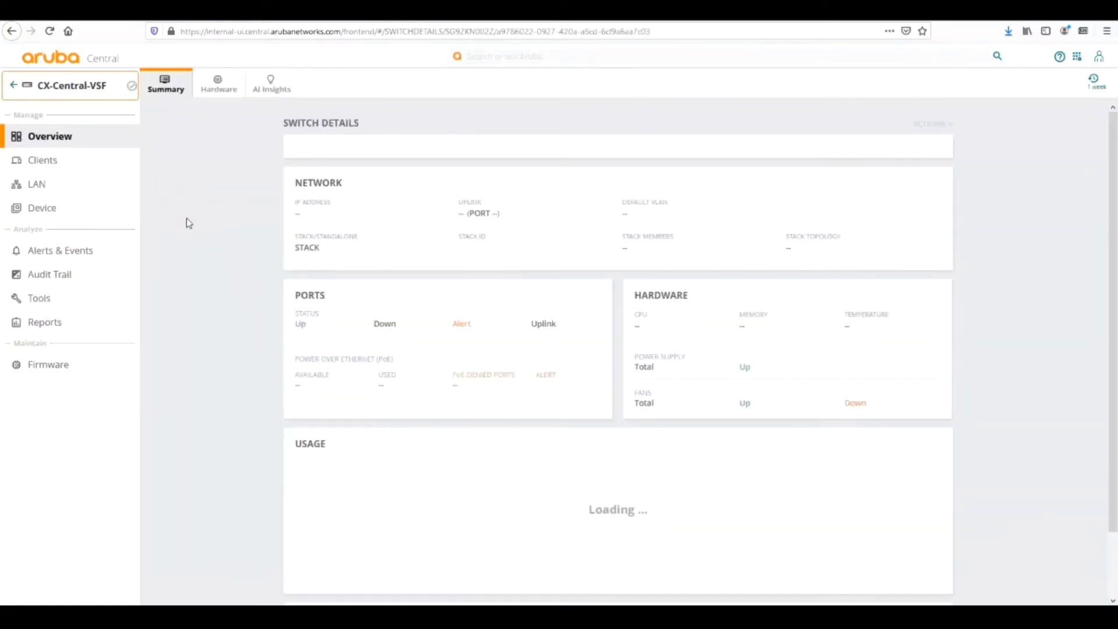
- Show CX-Central-VSF's Alerts & Events page with 9 open major alerts and 174 events
click(39, 251)
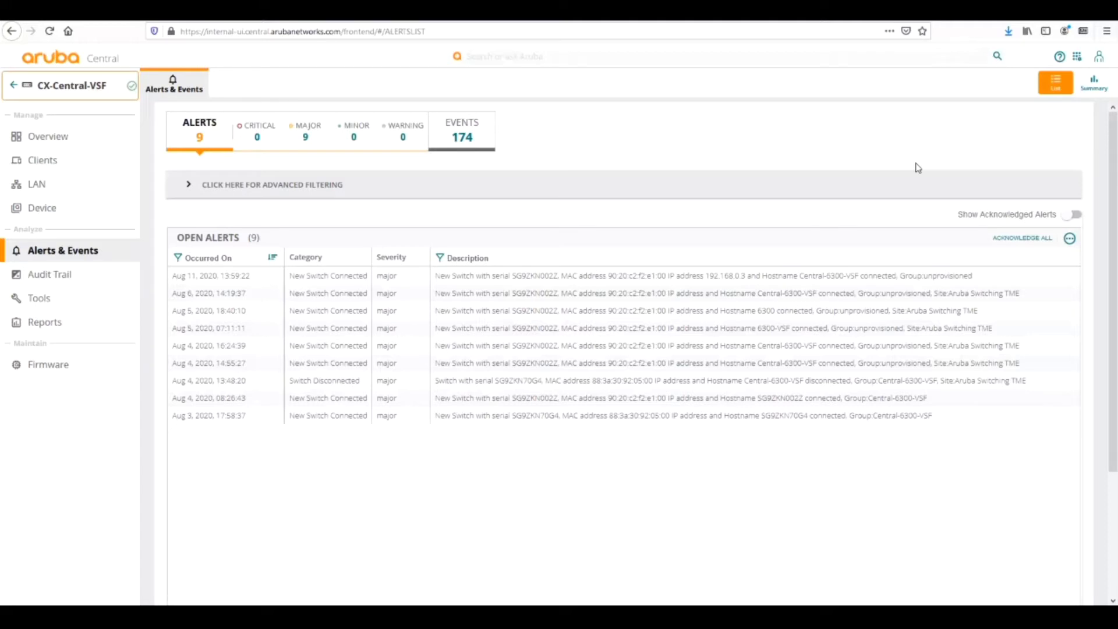
- Browse the 174 switch events, including LACP out-of-sync and RESTD authentication-failure entries
click(460, 149)
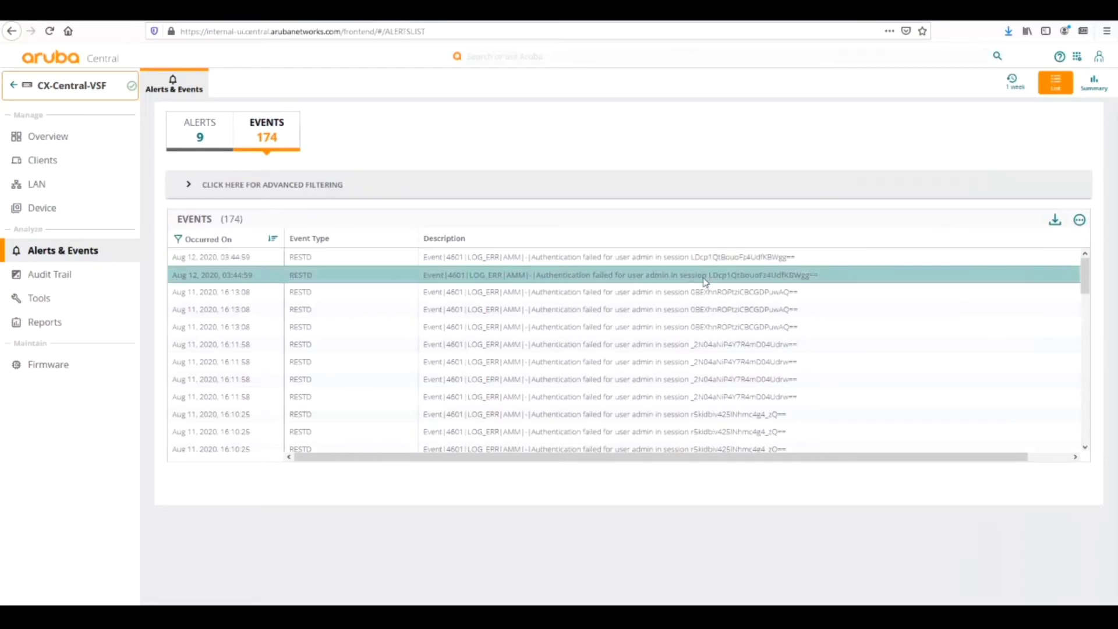
scroll(706, 282, down, 3)
scroll(704, 284, down, 10)
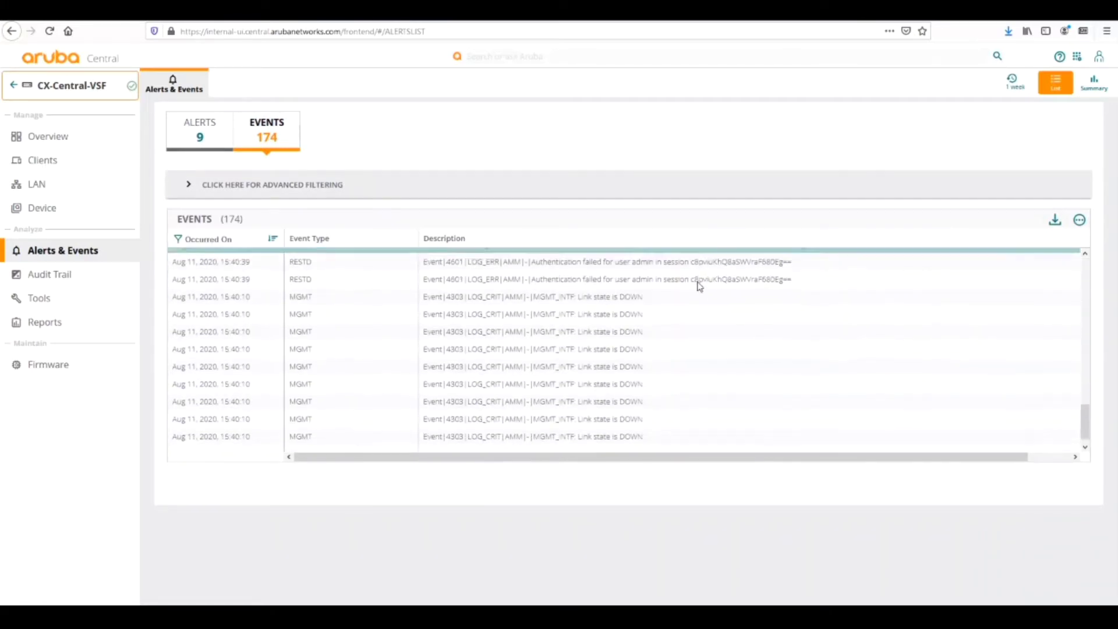
scroll(700, 287, down, 10)
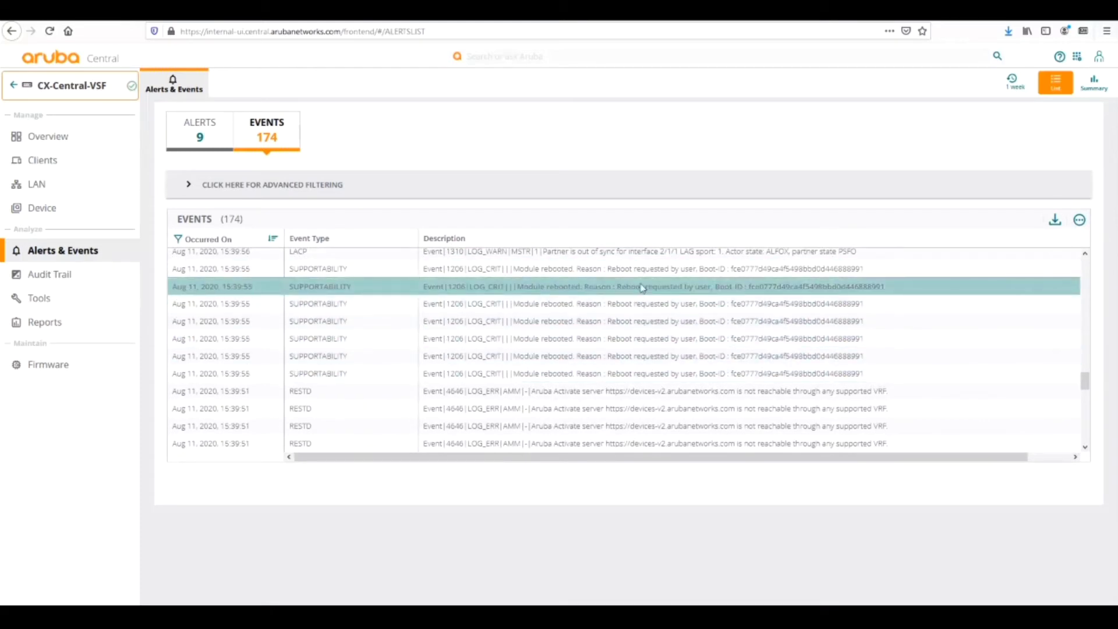
scroll(558, 313, down, 5)
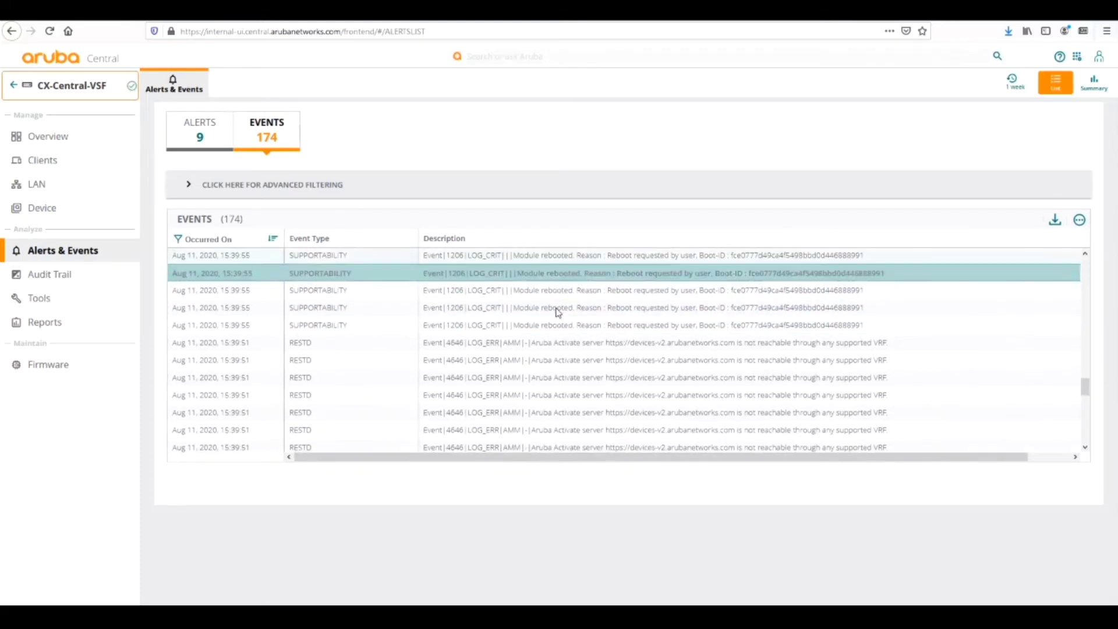
scroll(558, 313, down, 1)
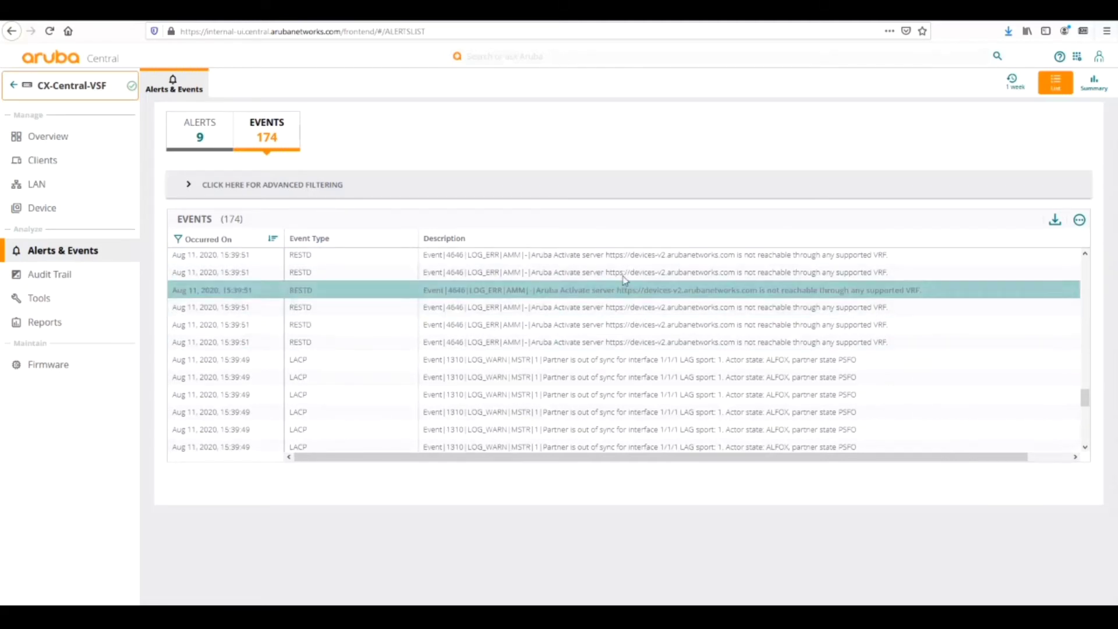
scroll(658, 364, down, 3)
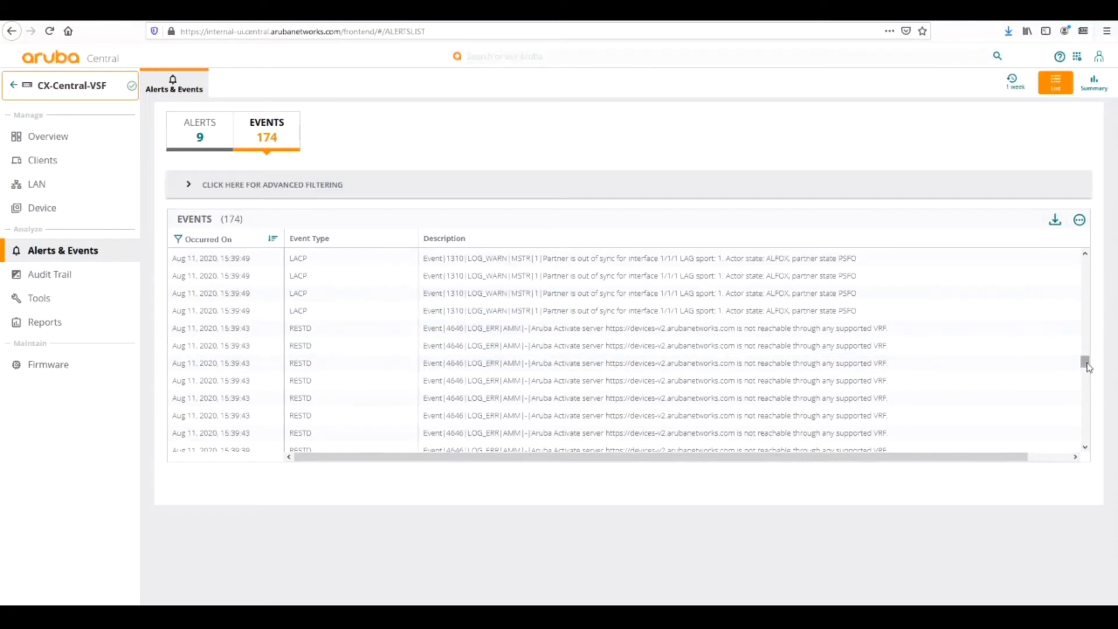
drag(1085, 364, 1088, 242)
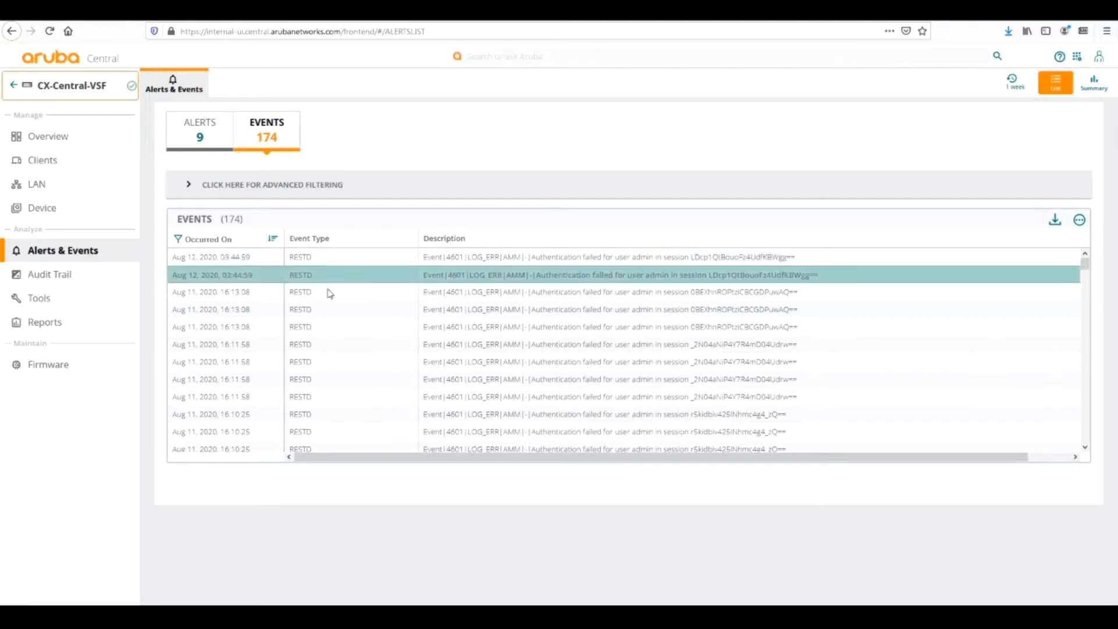
- Filter the open alerts to Switch Disconnected, leaving 1 of 9 alerts from Aug 4, 2020
click(200, 139)
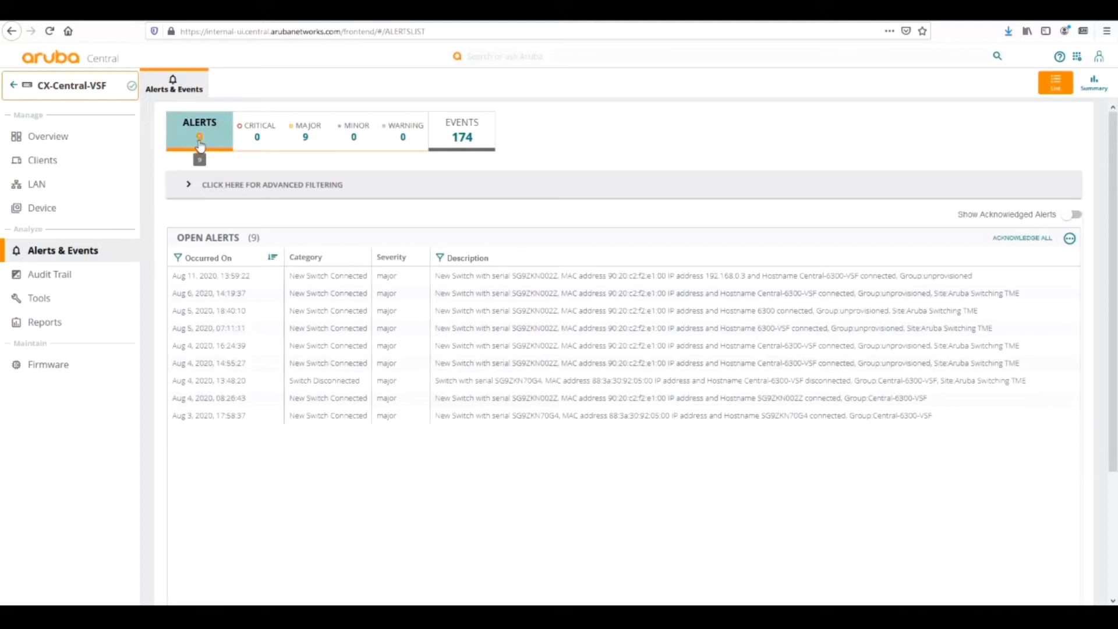
click(187, 189)
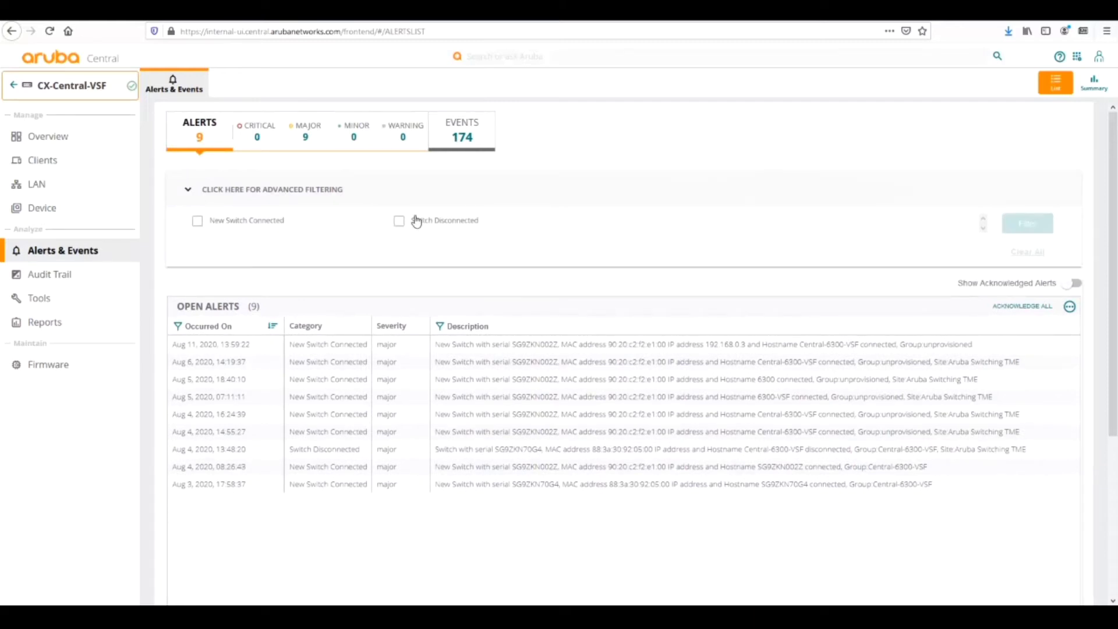
click(399, 224)
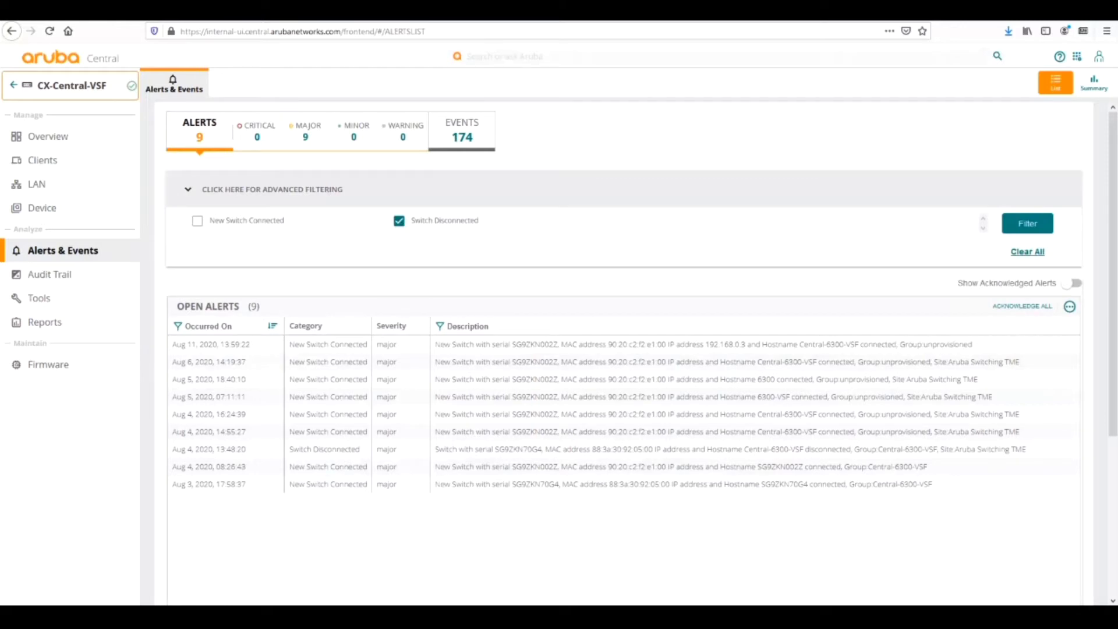
click(1016, 223)
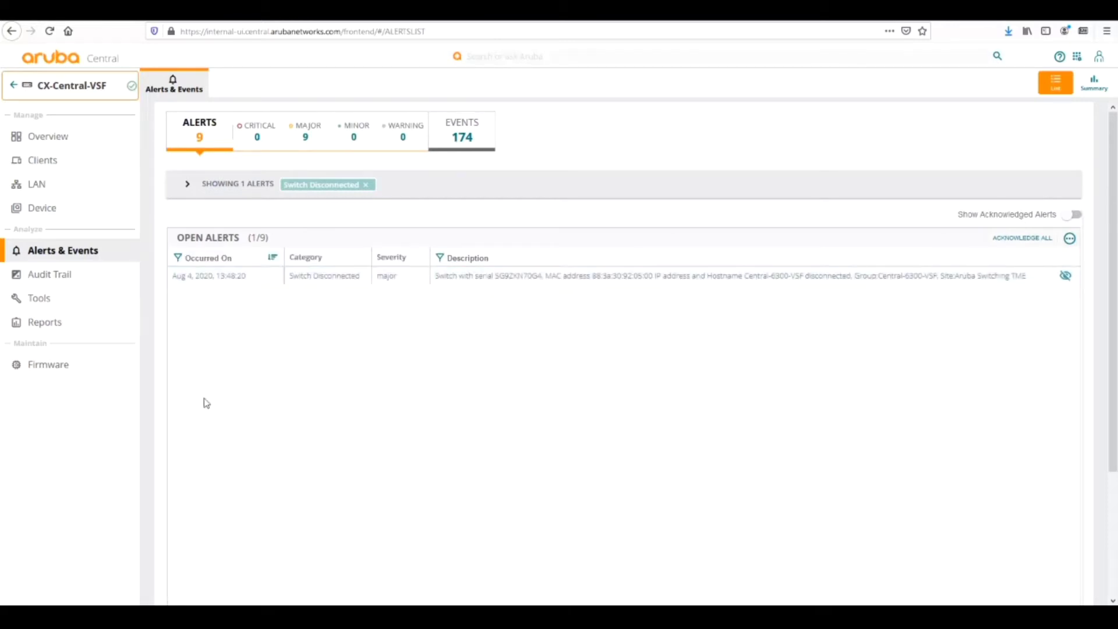
- Show the switch's audit trail of 79 configuration and group entries
click(44, 281)
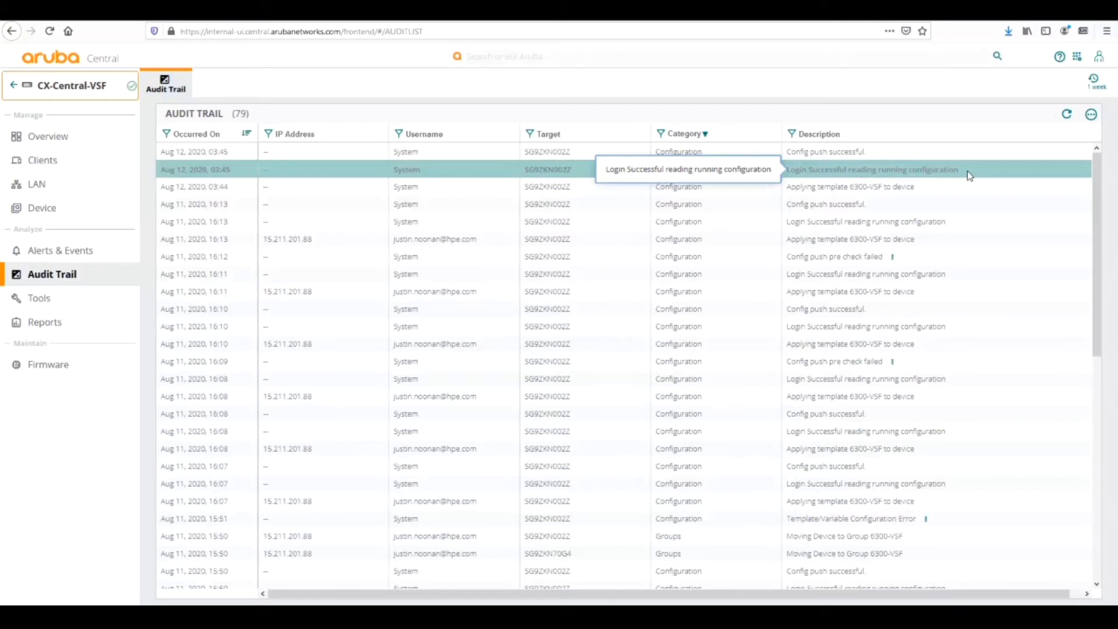
- Open the Tools Network Check page for CX-Central-VSF
click(31, 302)
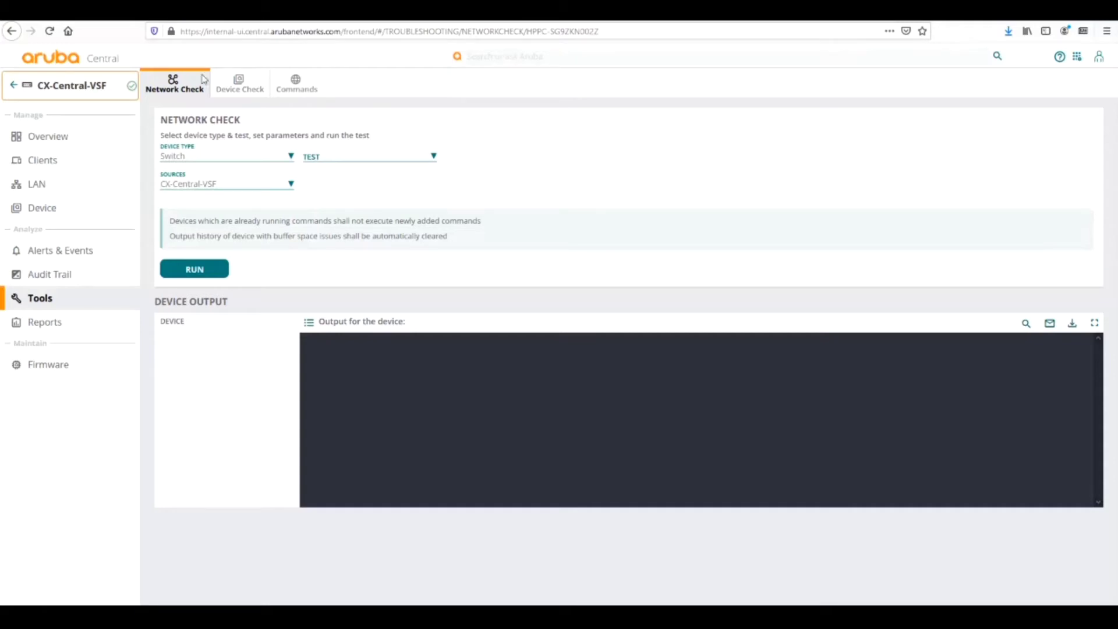
- Keep Switch as the device type and choose Ping Test in Network Check
click(202, 164)
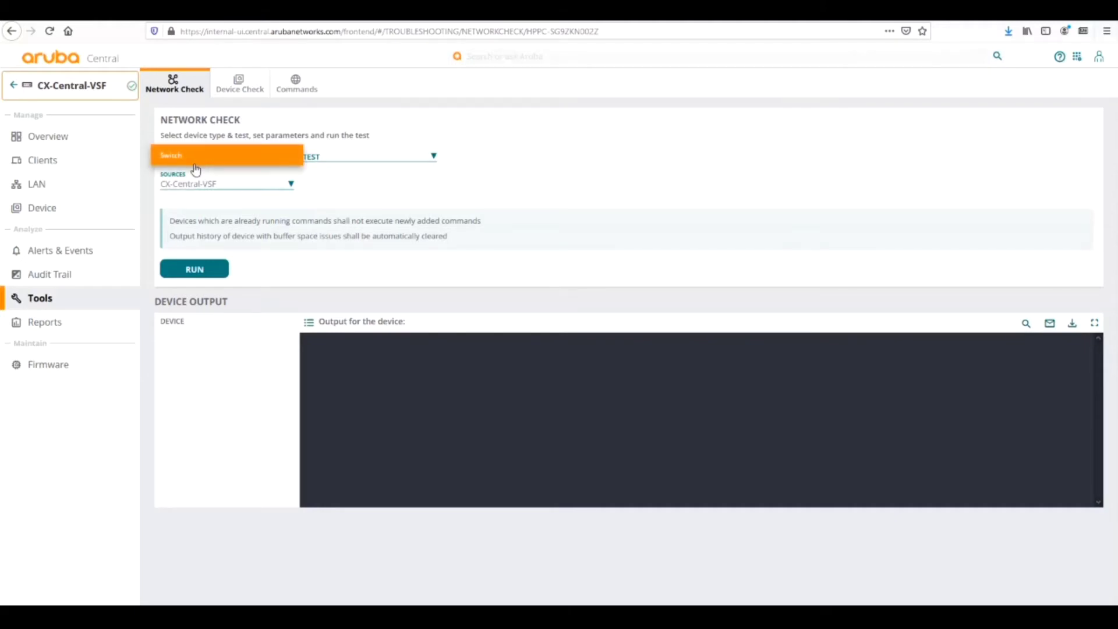
click(217, 190)
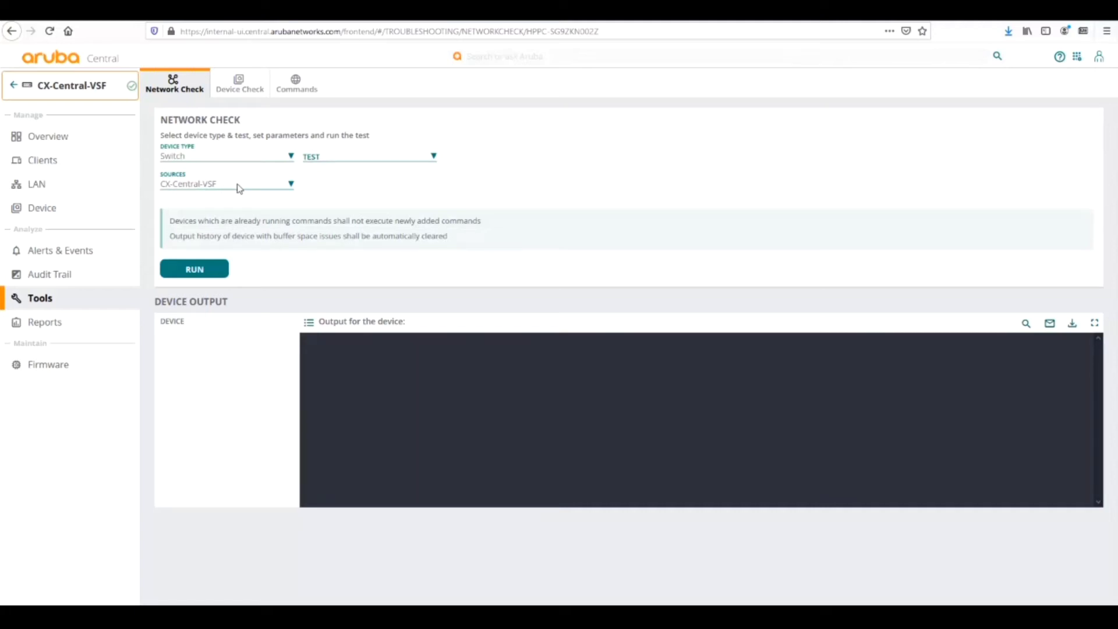
click(320, 163)
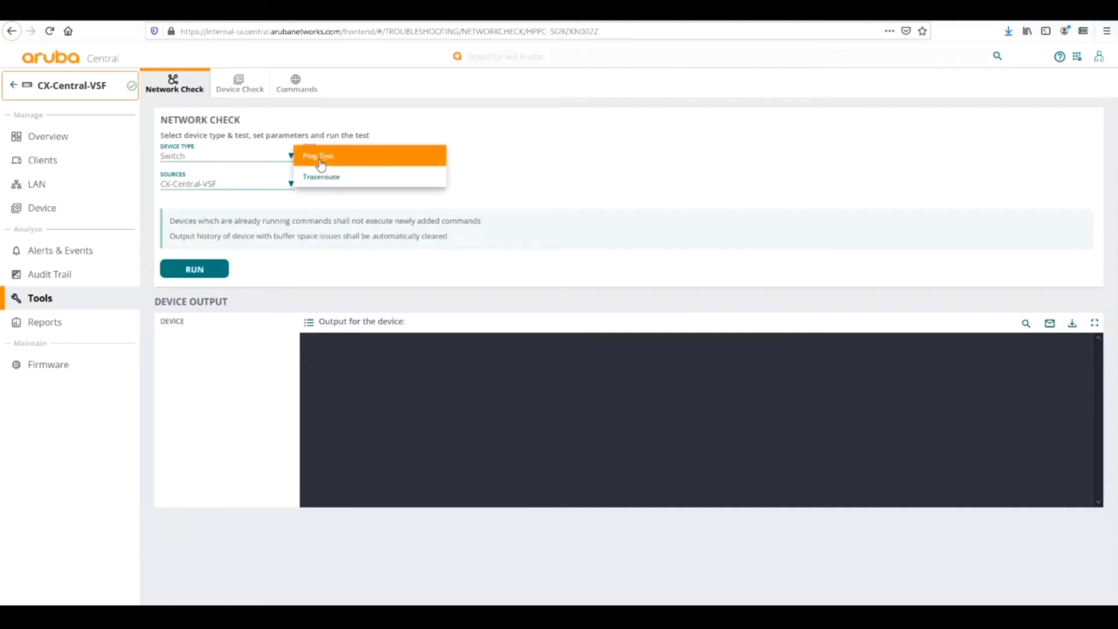
click(321, 165)
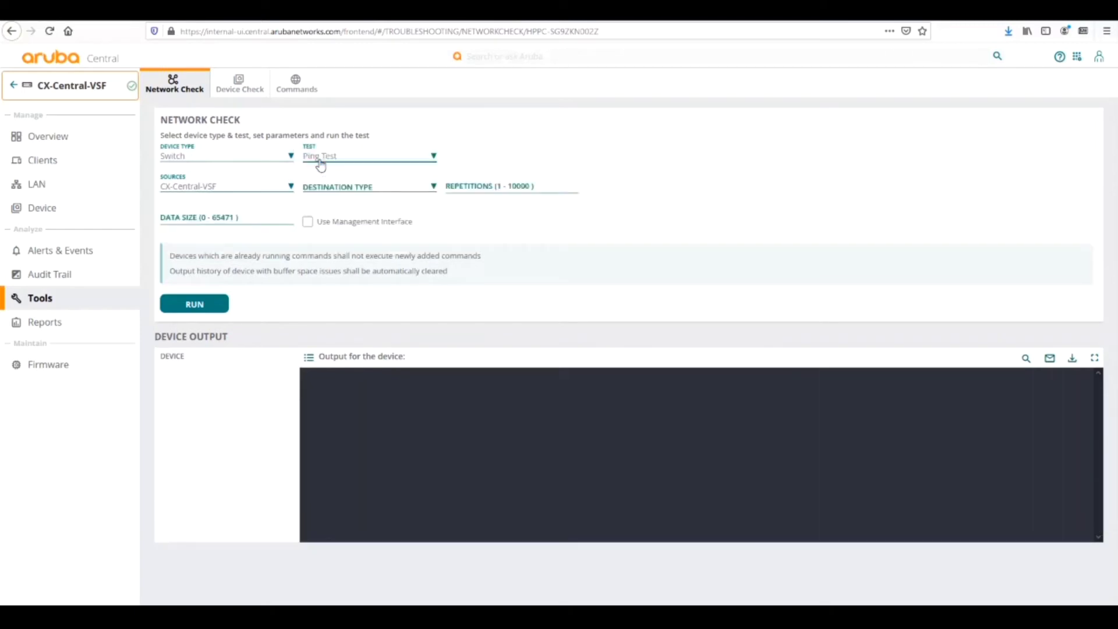
- Set the ping destination to Hostname/IP Address 192.168.0.1
click(331, 192)
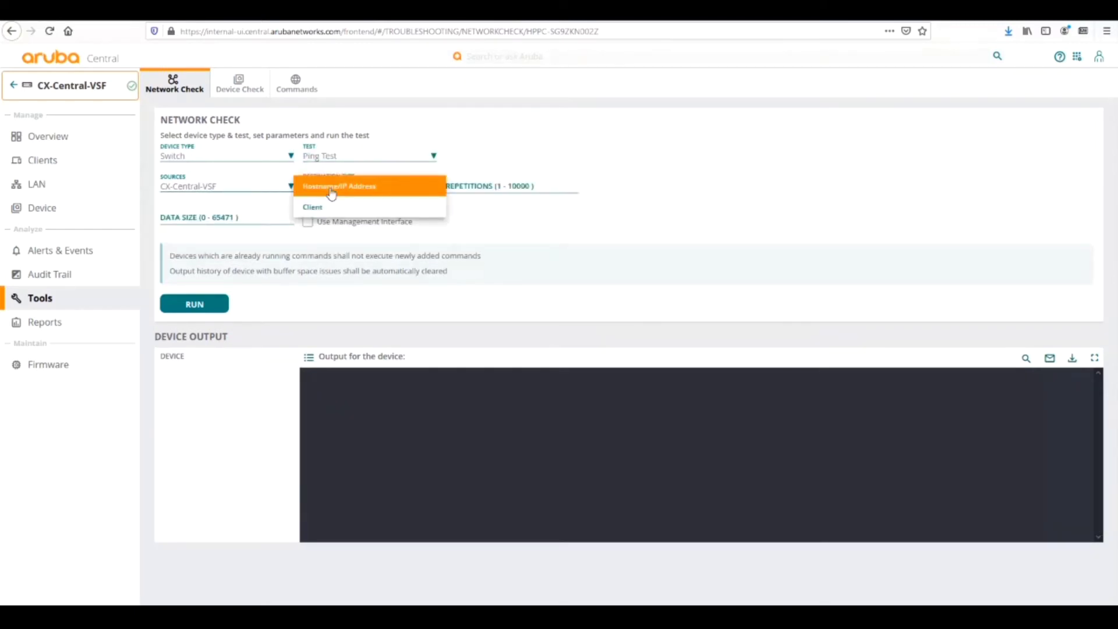
click(330, 195)
click(327, 201)
click(327, 196)
click(503, 186)
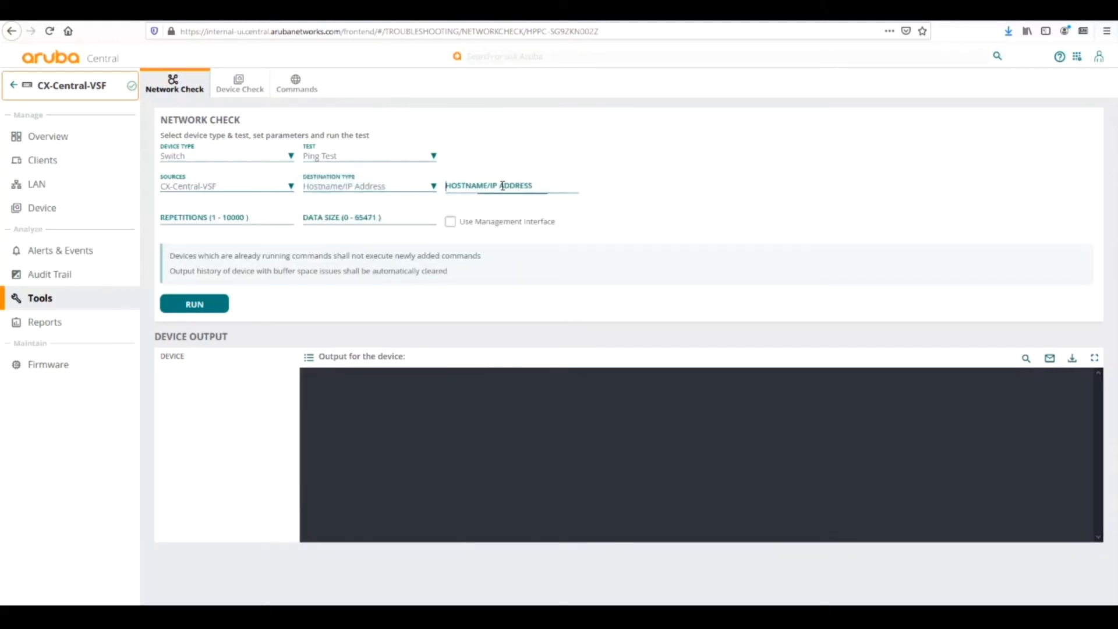
text(192.)
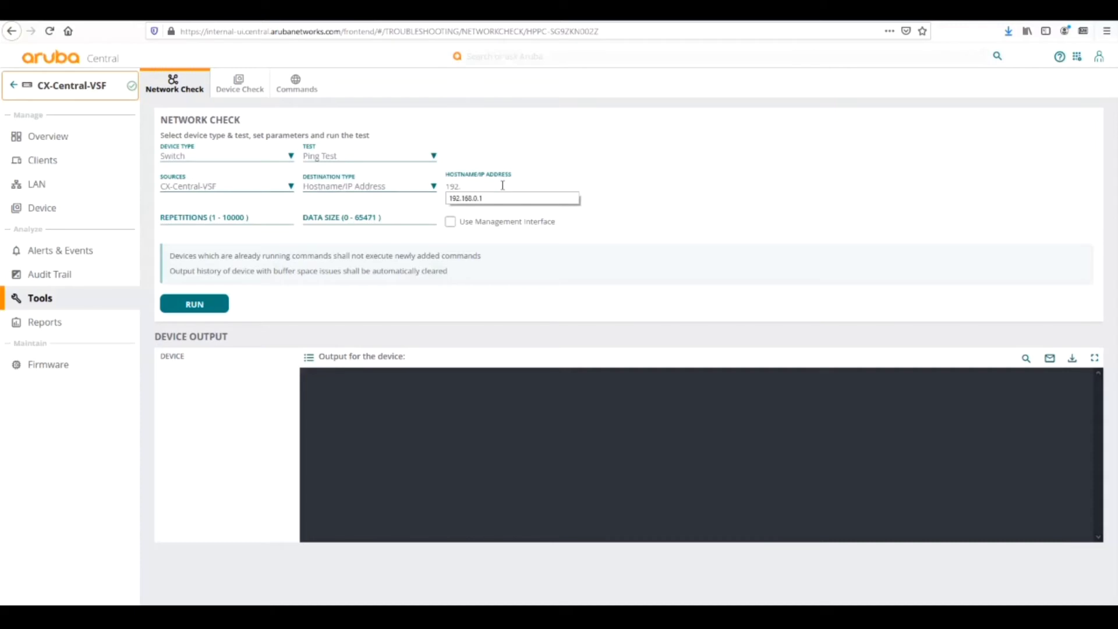
text(168.0.1)
click(499, 199)
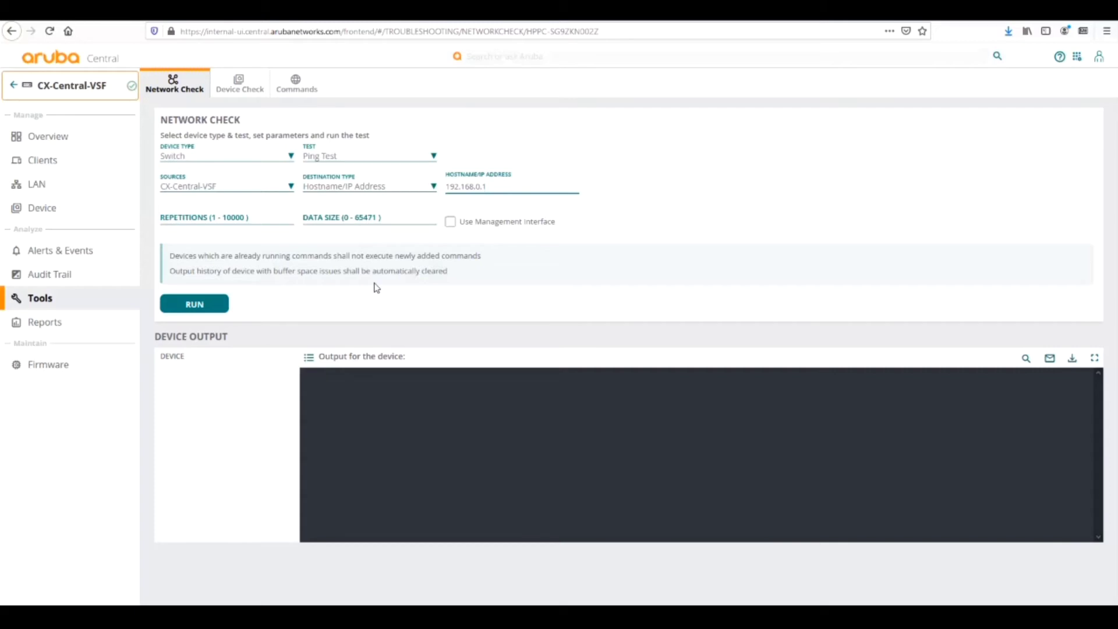
- Run the ping to 192.168.0.1 for five replies, then try emailing and downloading the output
click(191, 306)
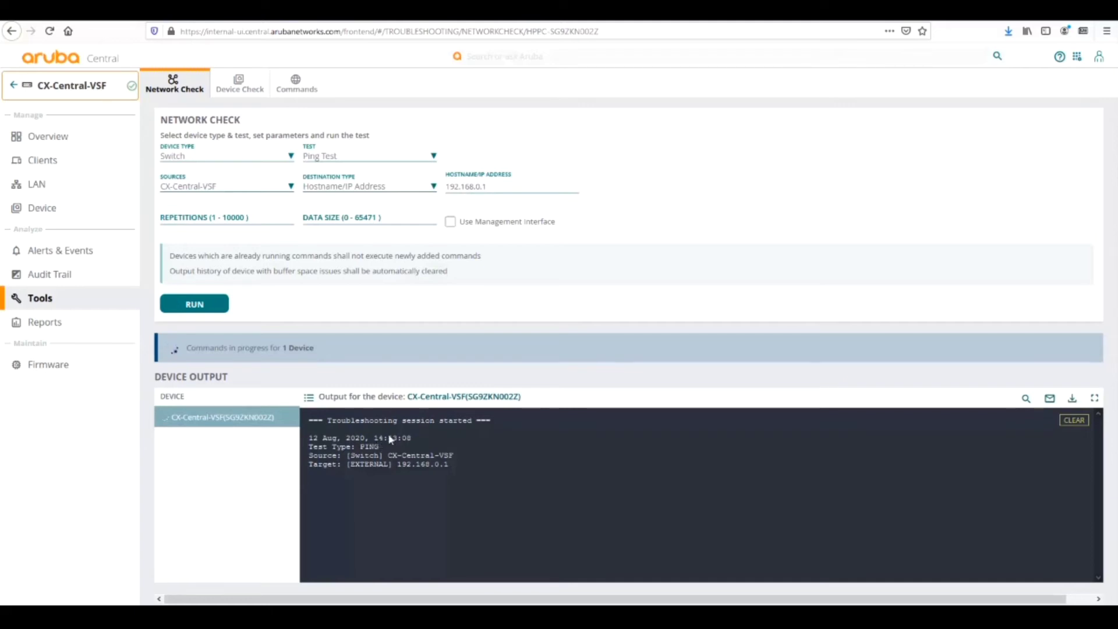
click(1050, 402)
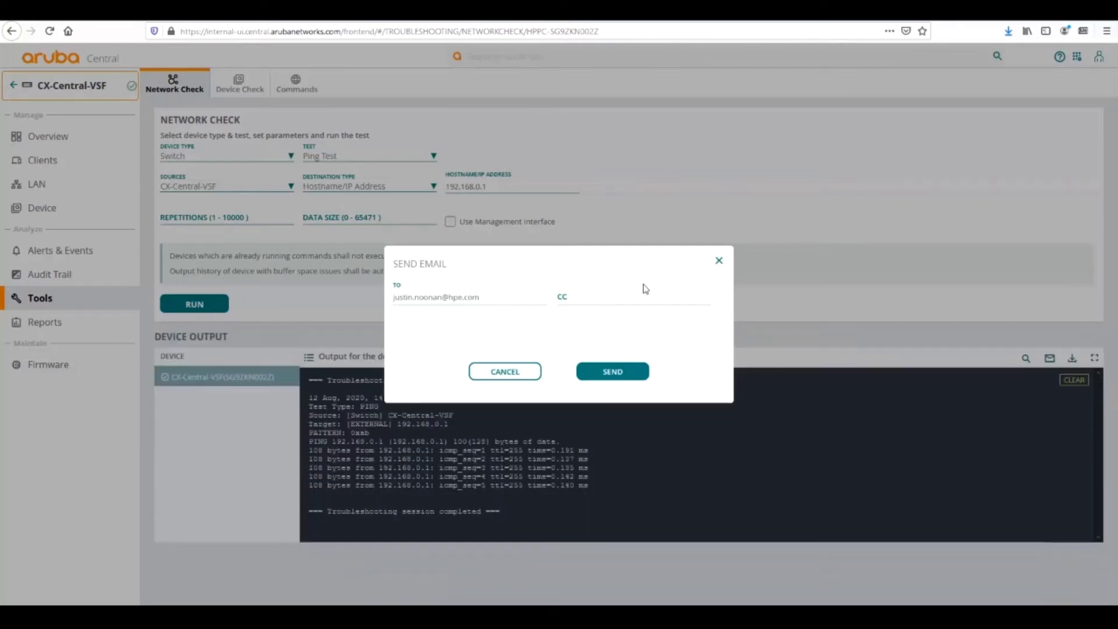
click(719, 262)
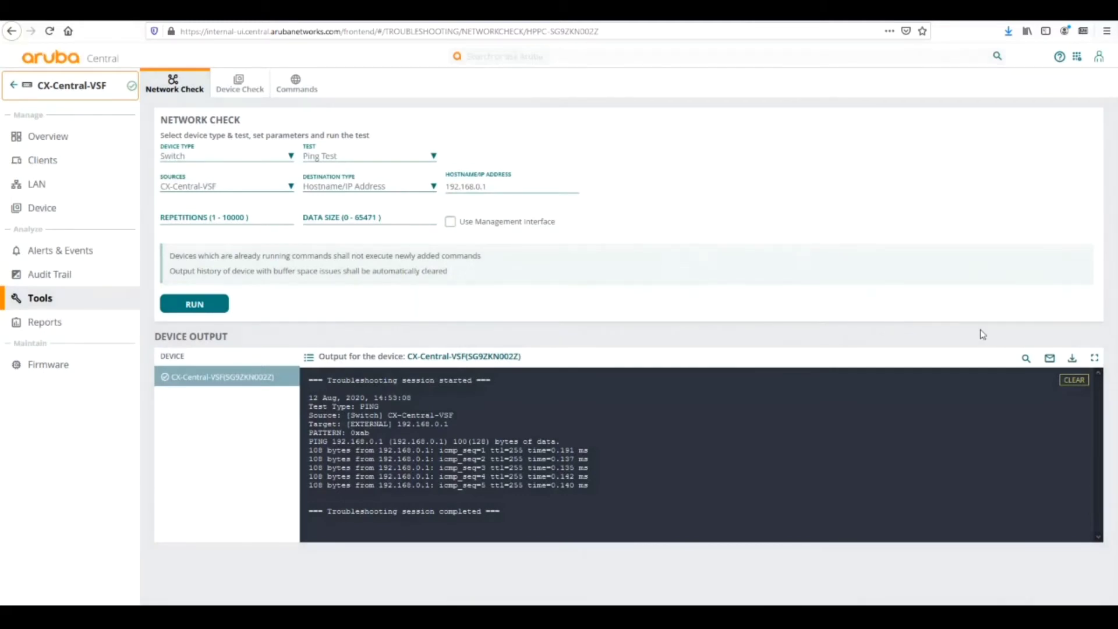
click(1073, 359)
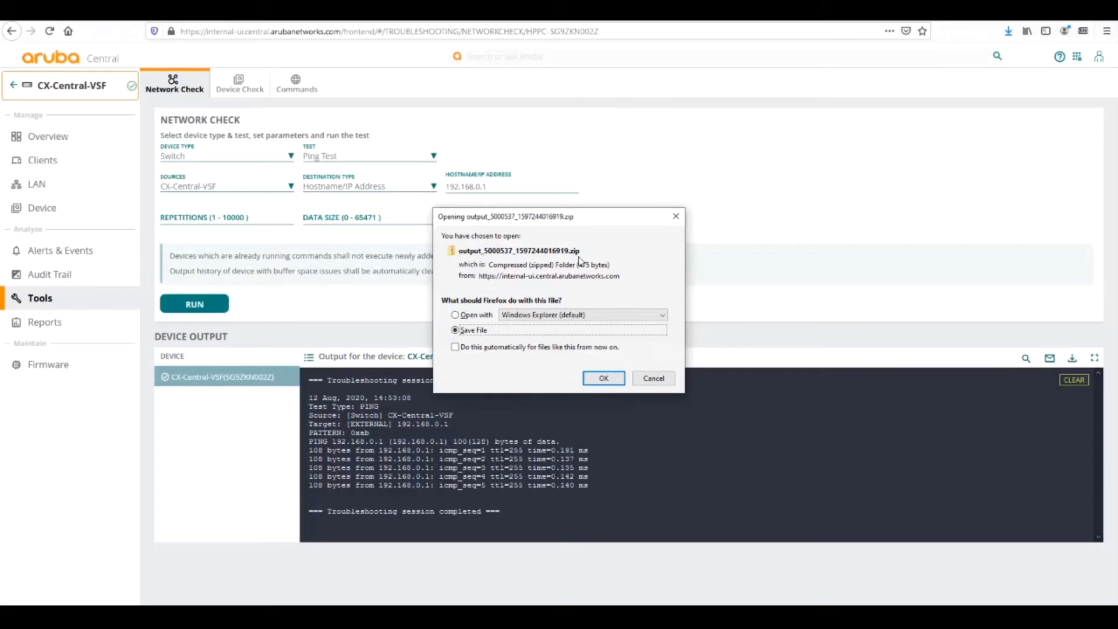
click(653, 378)
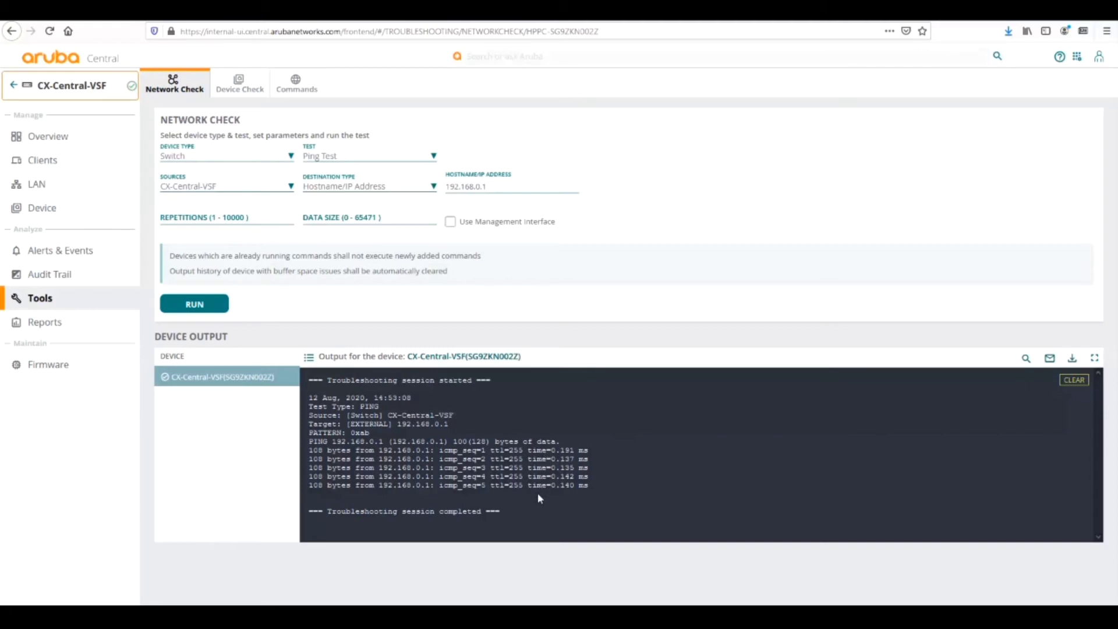
- Run a Device Check Interface Bounce on port 1/1/7
click(239, 82)
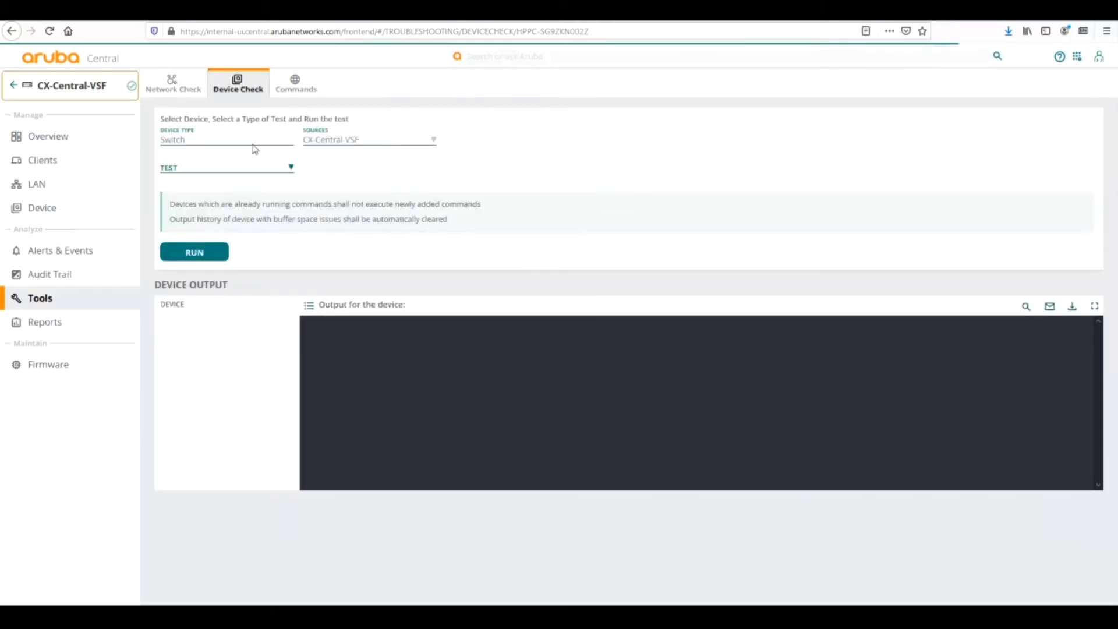
click(234, 169)
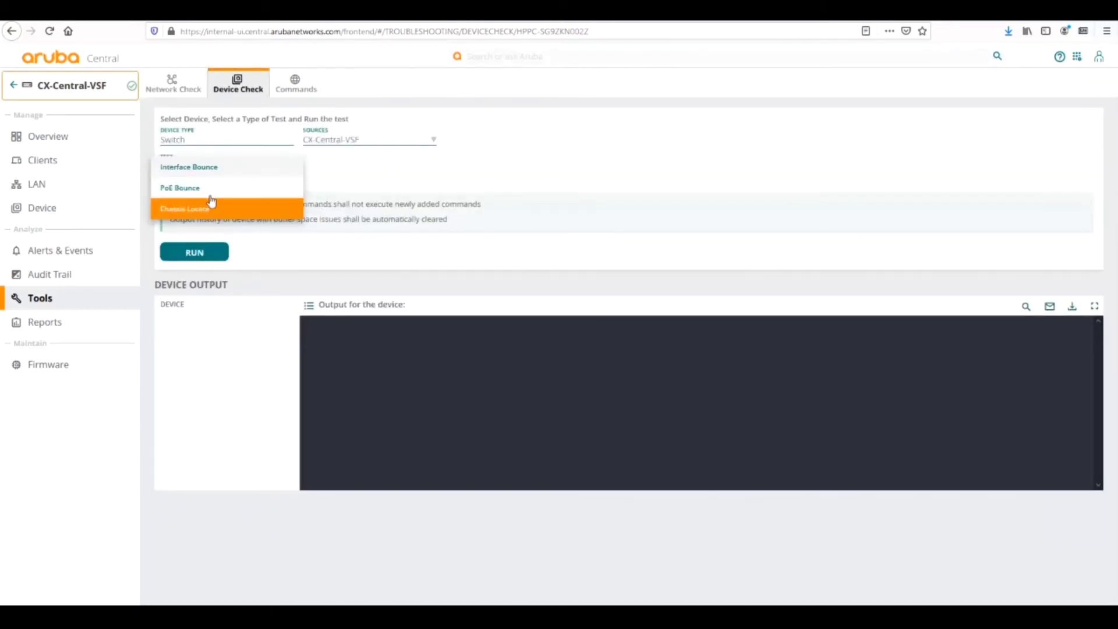
click(212, 173)
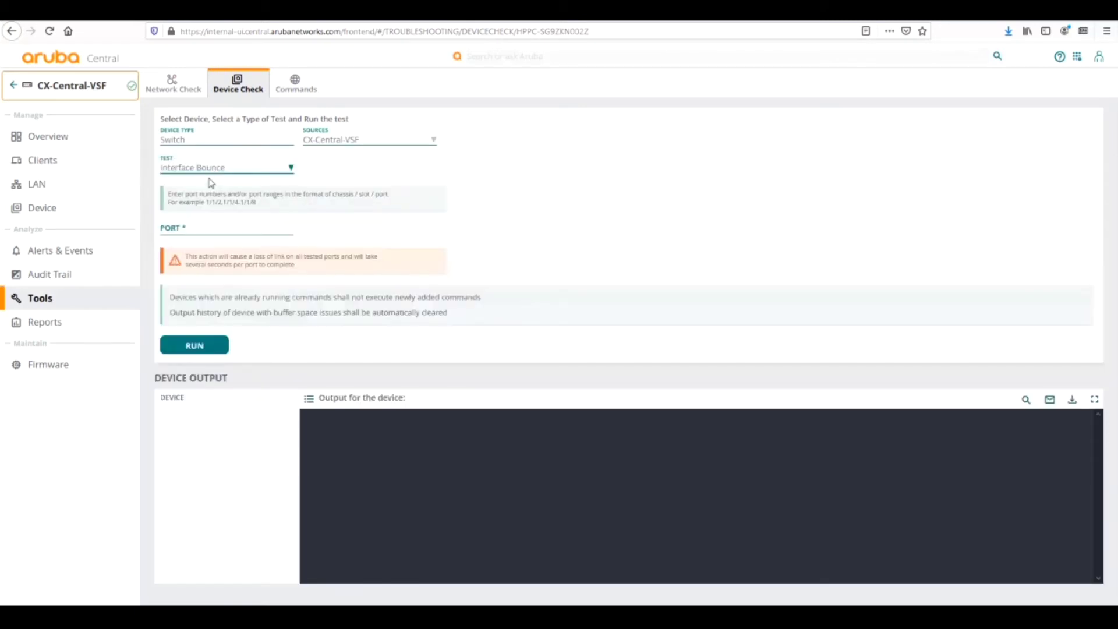
click(205, 226)
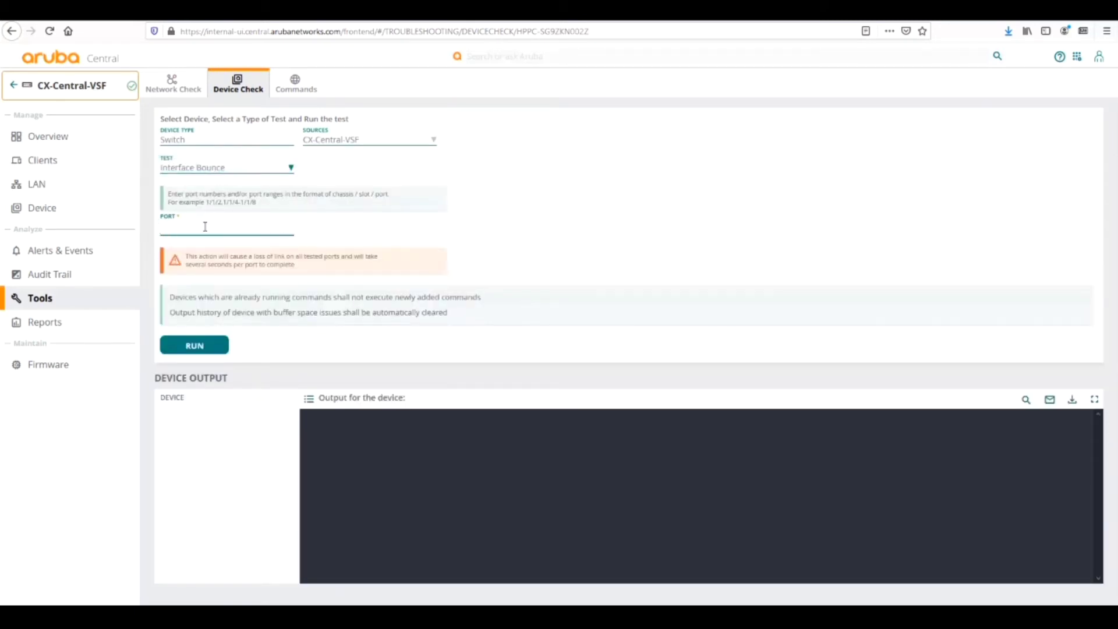
text(1/18)
key(BackSpace)
click(190, 347)
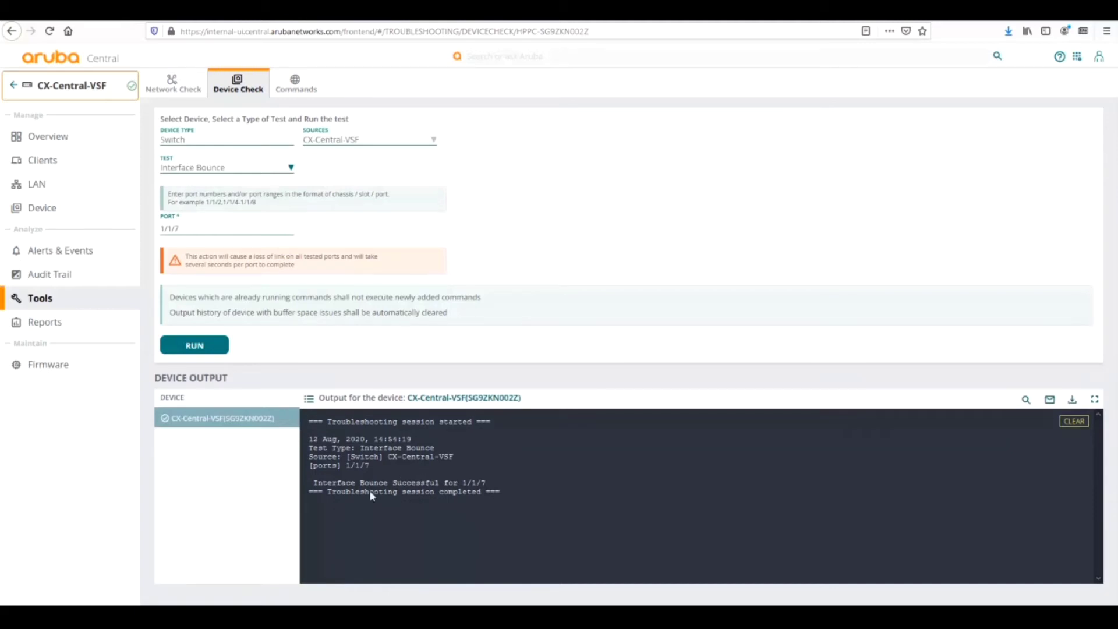
- Recheck the device test list, keeping Interface Bounce, and move to the Commands tool
click(191, 169)
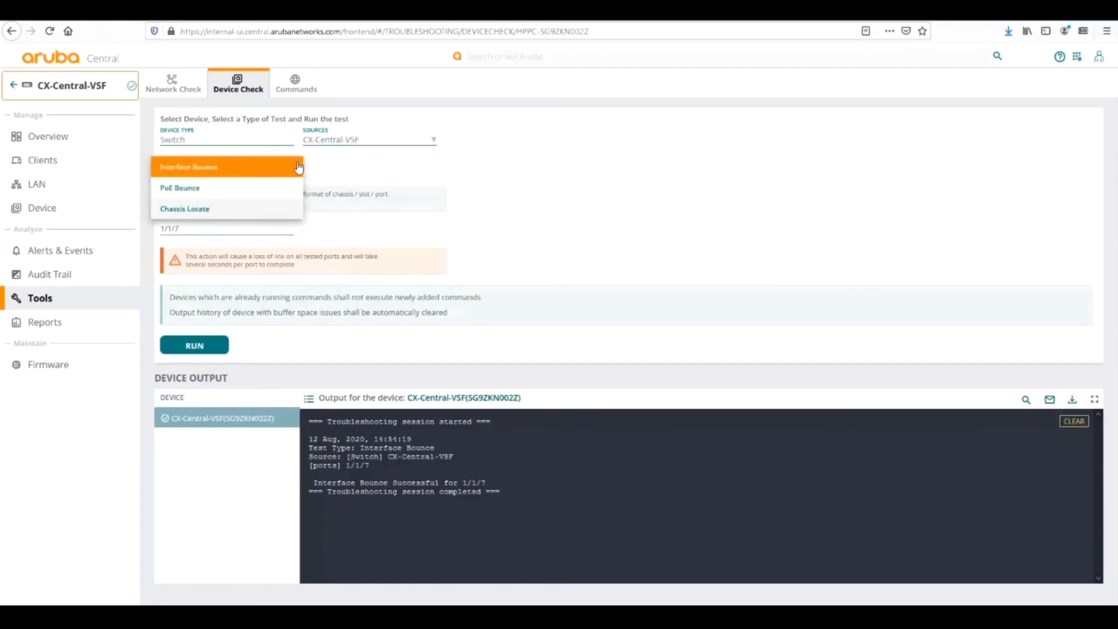
click(296, 94)
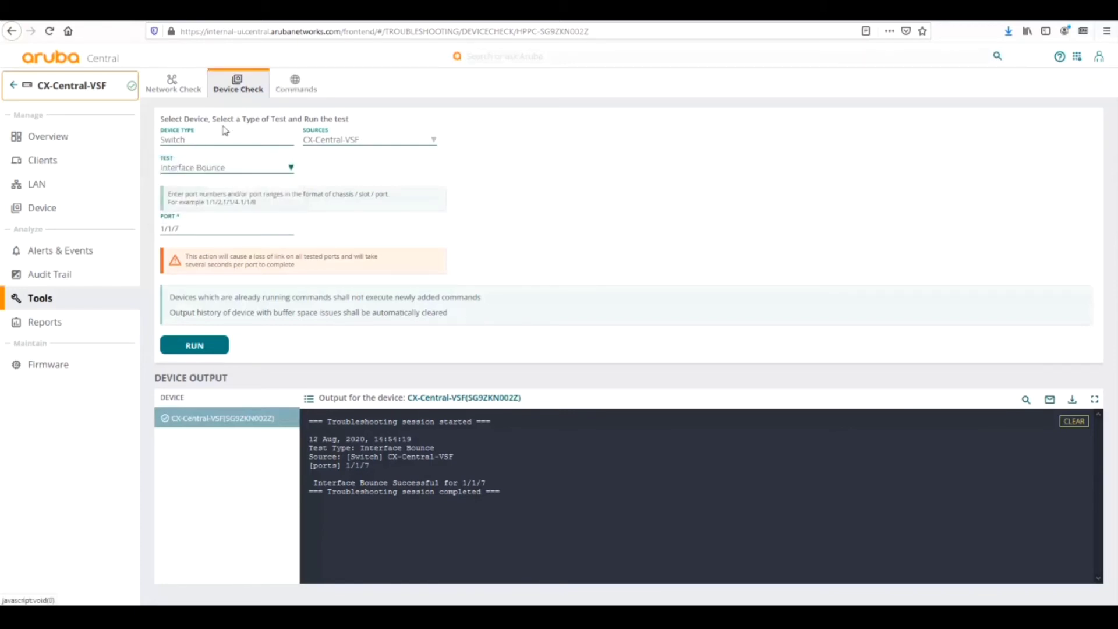
click(201, 169)
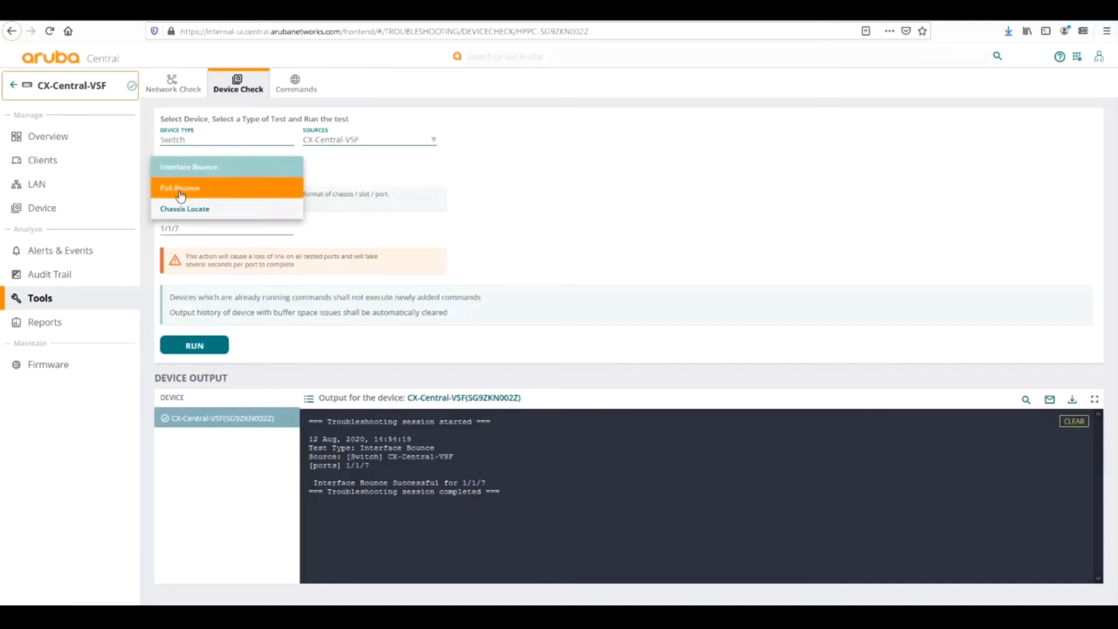
click(294, 94)
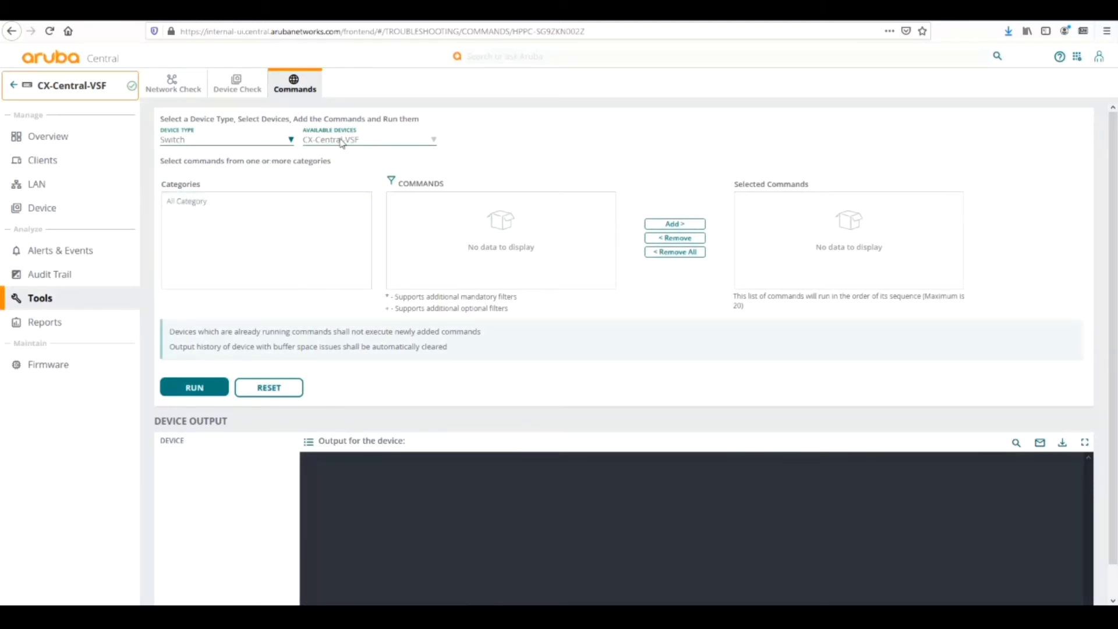
- Add show tech from All Category to the command queue and run it on CX-Central-VSF
click(188, 204)
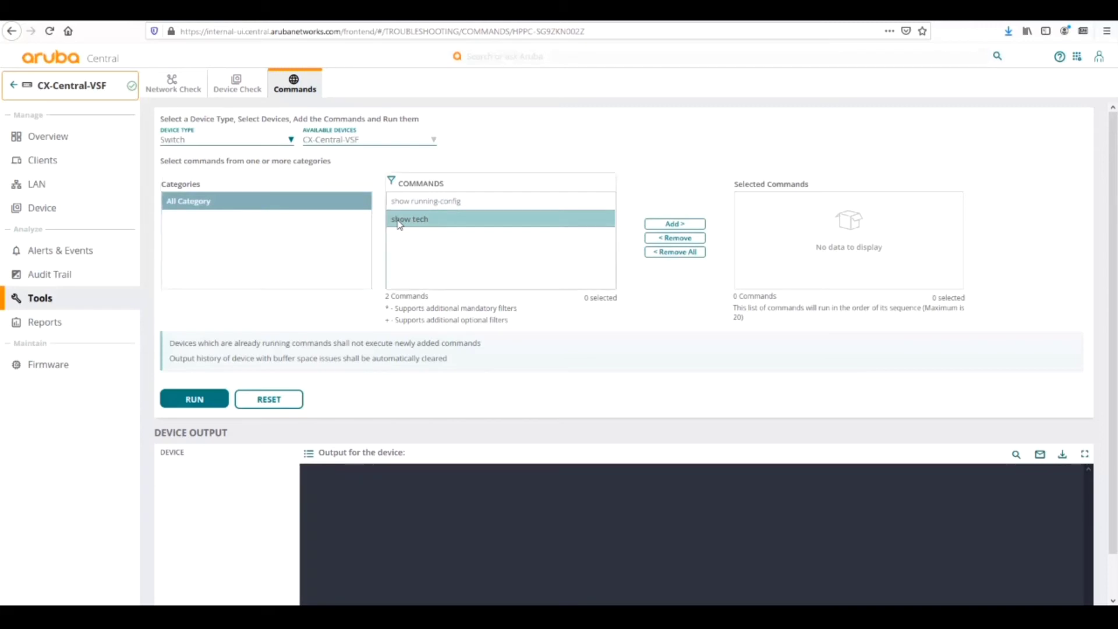
click(400, 225)
click(661, 225)
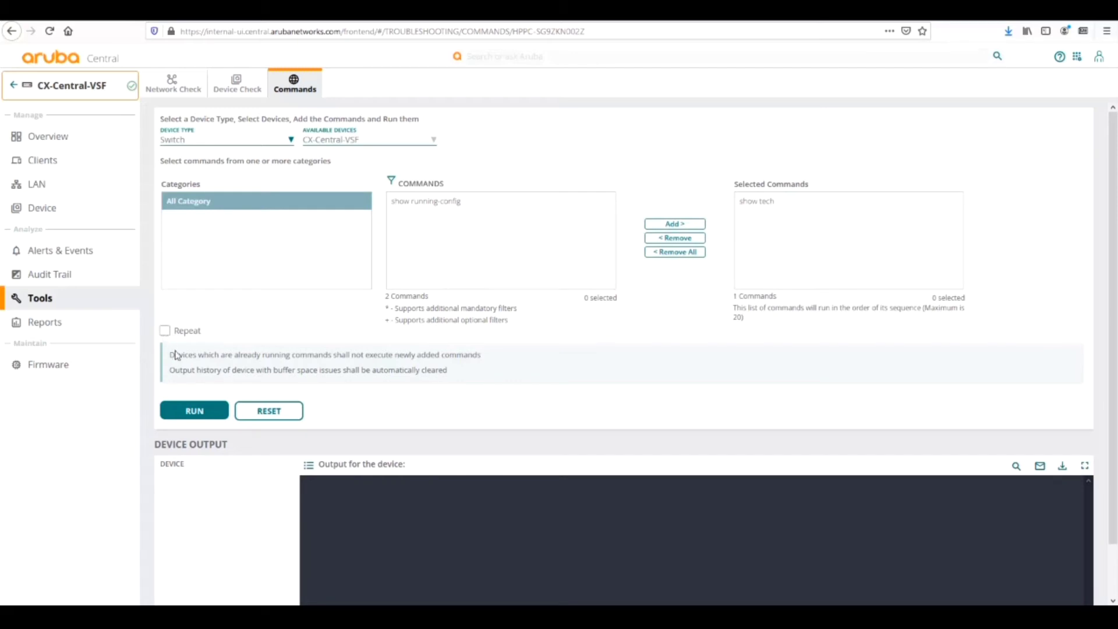
click(184, 411)
- Note the Buffer Space Limit Exceeded warning and view the emailed 812-byte output zip in Outlook
scroll(481, 418, down, 2)
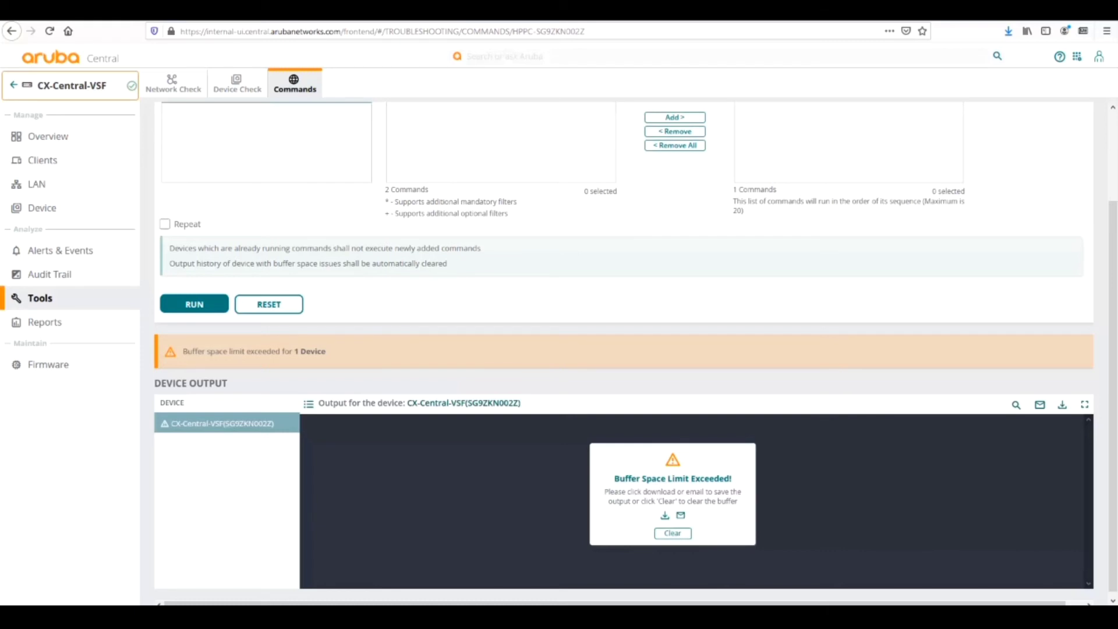
click(272, 576)
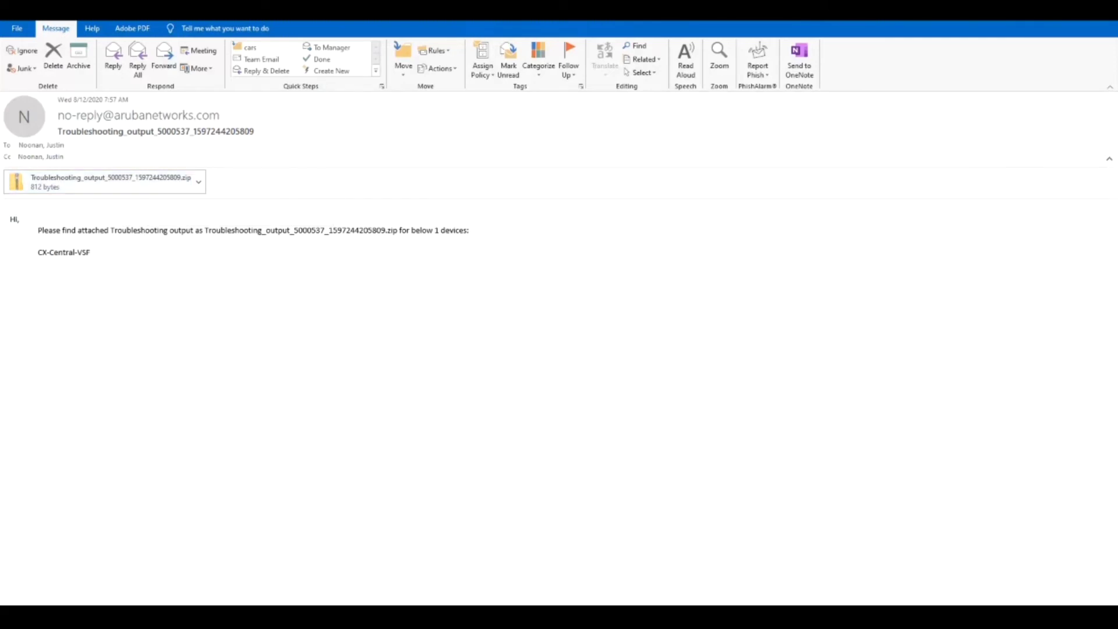
- Return from Outlook to the Aruba Central Commands page in Firefox
click(213, 562)
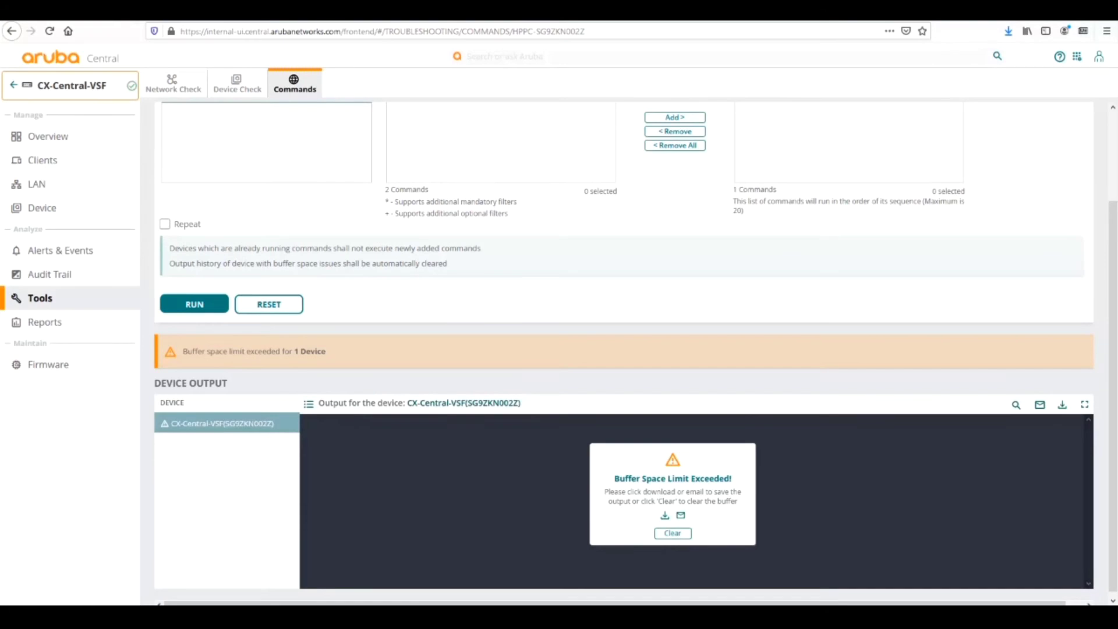
- Switch the Aruba Central context to the 6300-VSF group from the device variables page
click(45, 211)
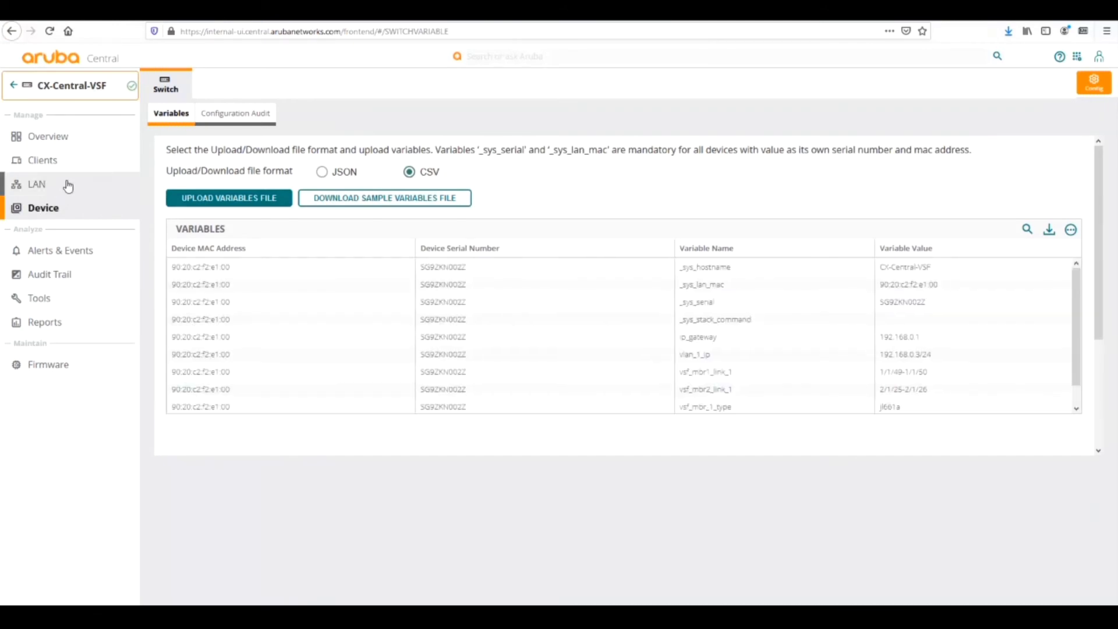
click(64, 85)
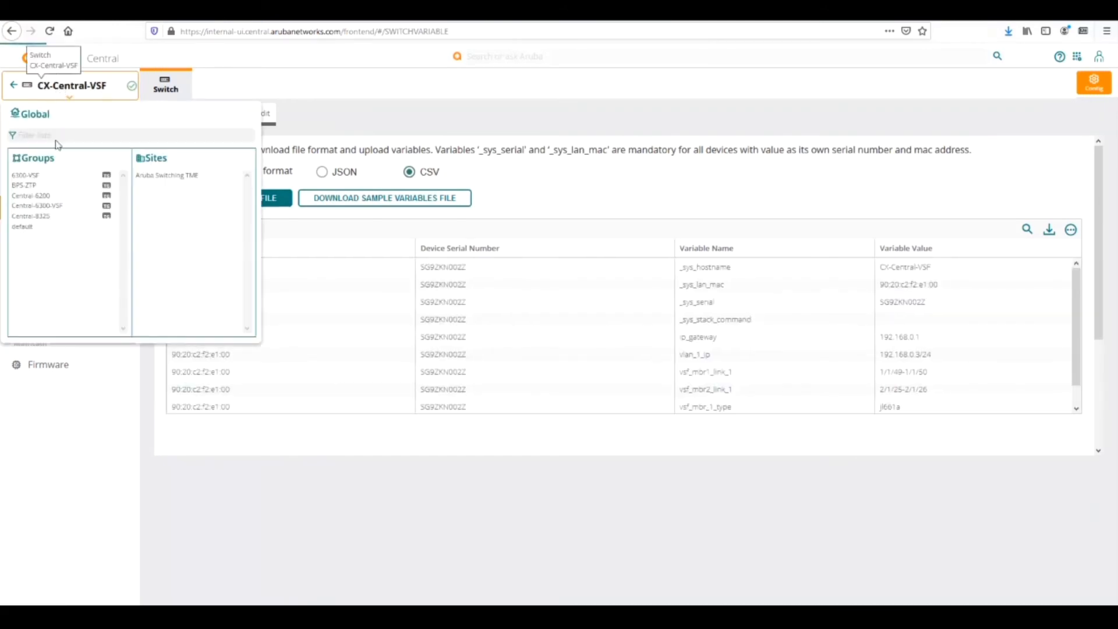
click(27, 179)
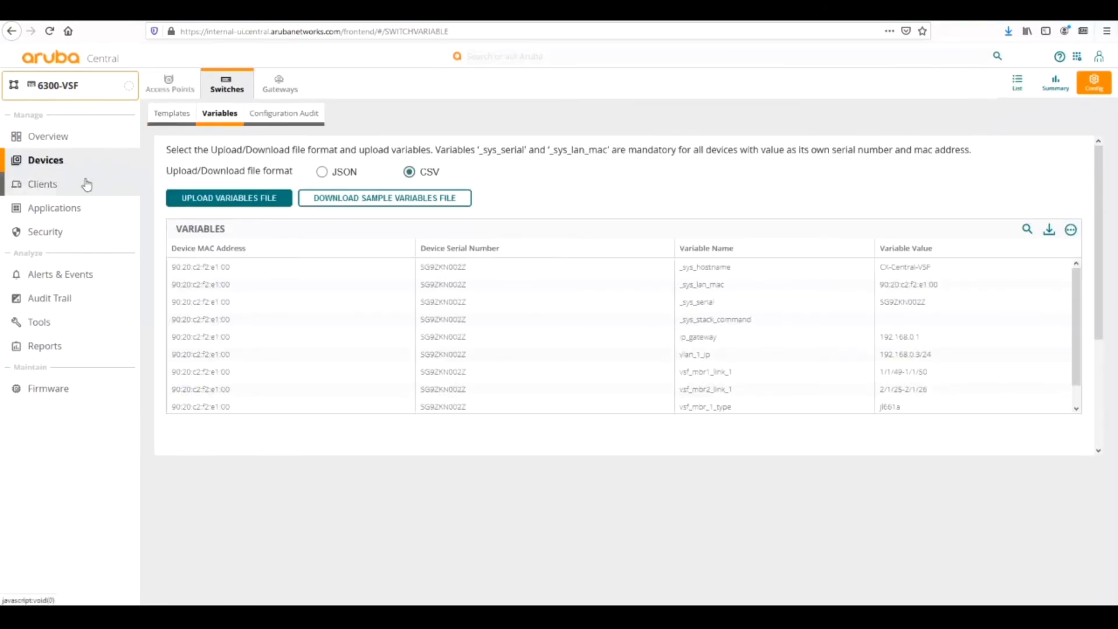
- Go through Templates and Overview to Devices > Switches and open CX-Central-VSF
click(179, 124)
click(63, 143)
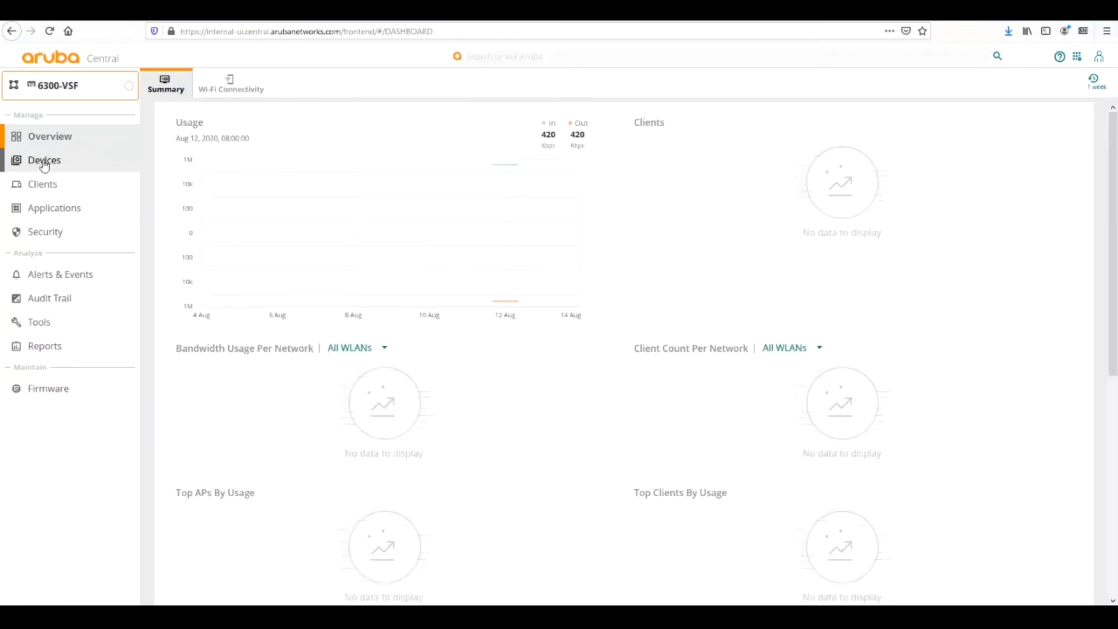
click(43, 166)
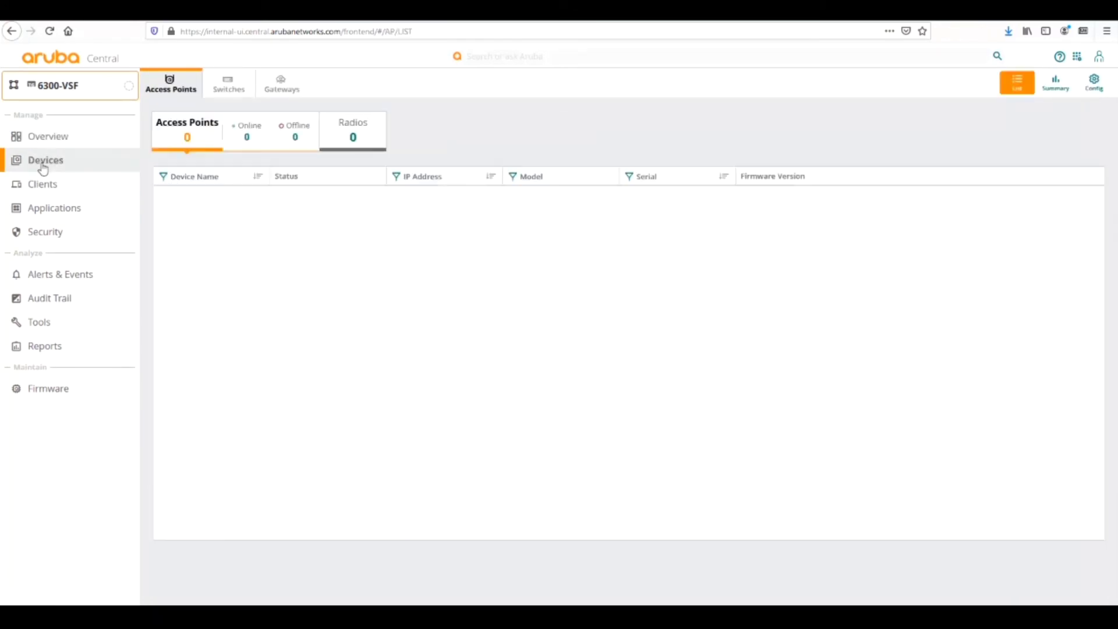
click(227, 87)
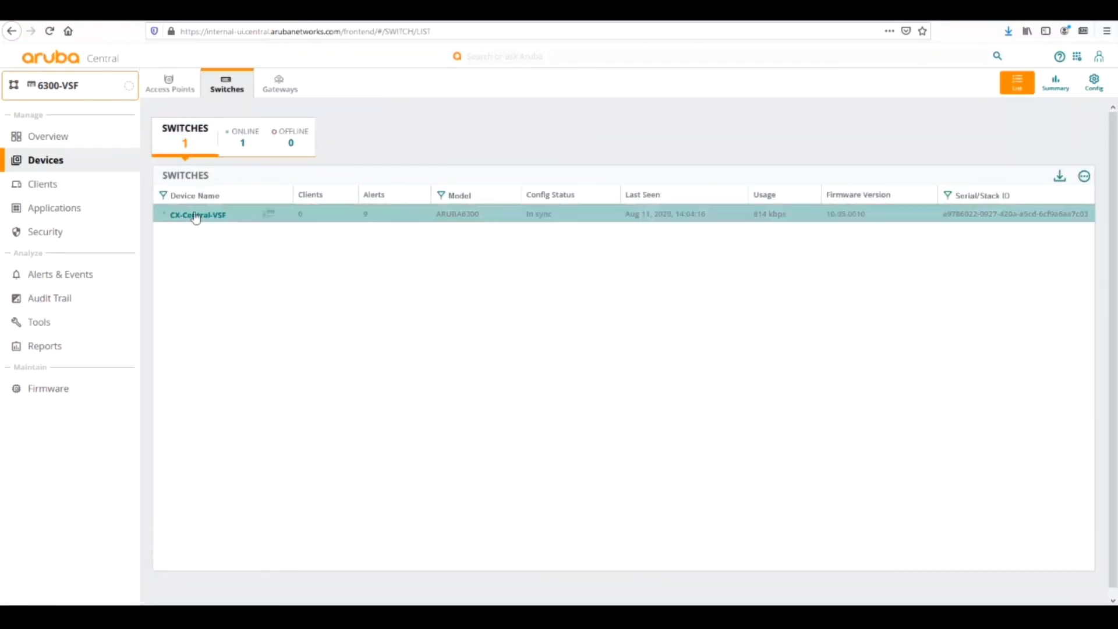
click(196, 215)
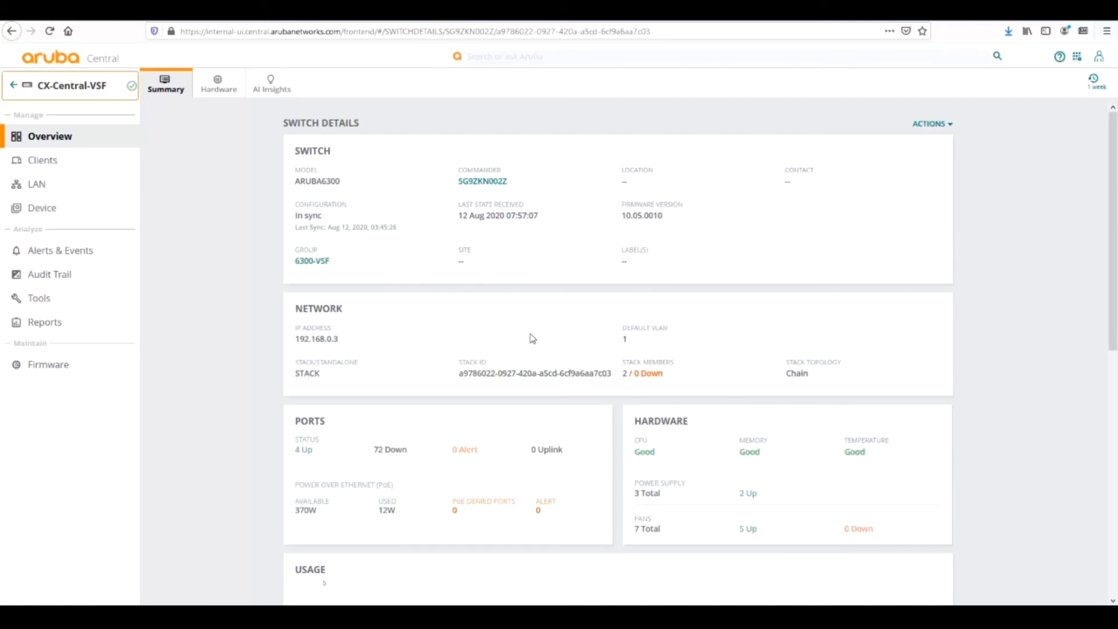
- Run Tech Support on CX-Central-VSF from Actions, then view its LAN ports page
click(920, 124)
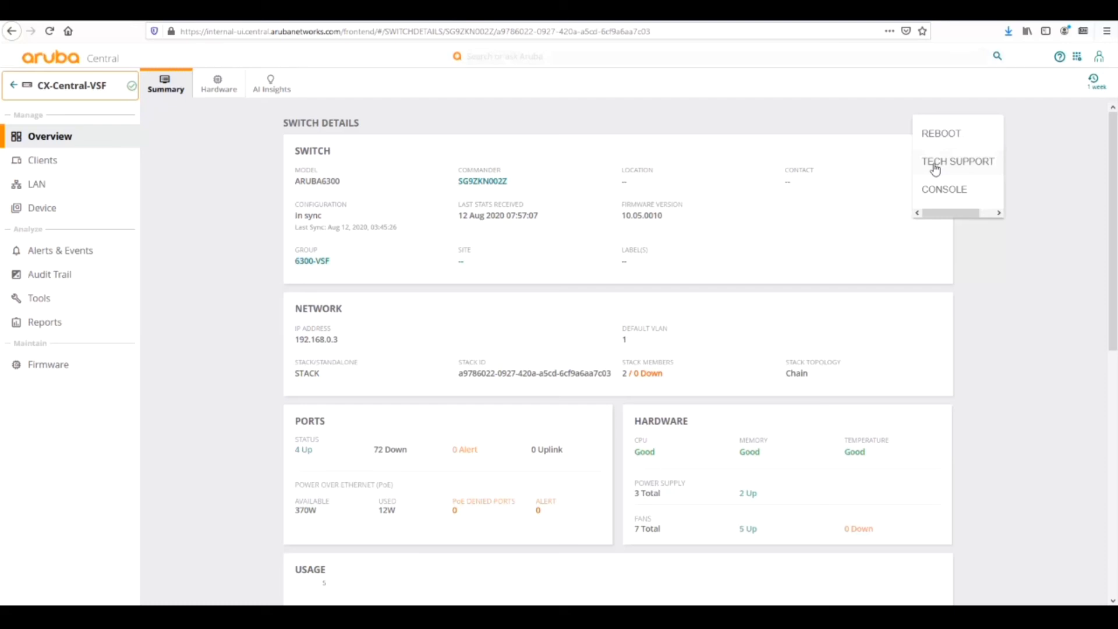
click(935, 163)
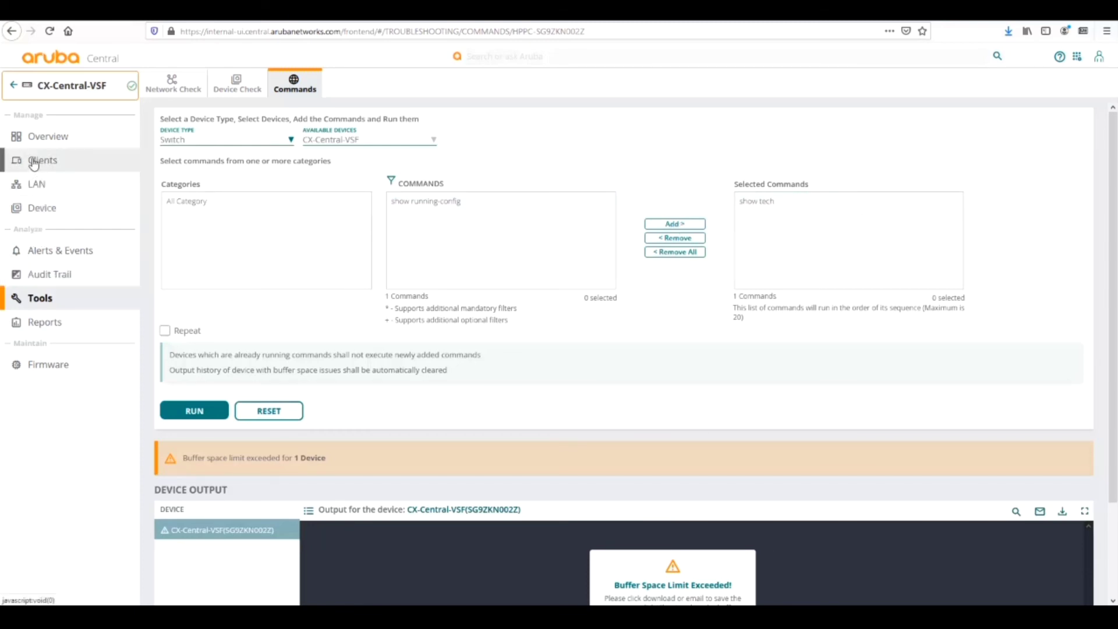
click(36, 186)
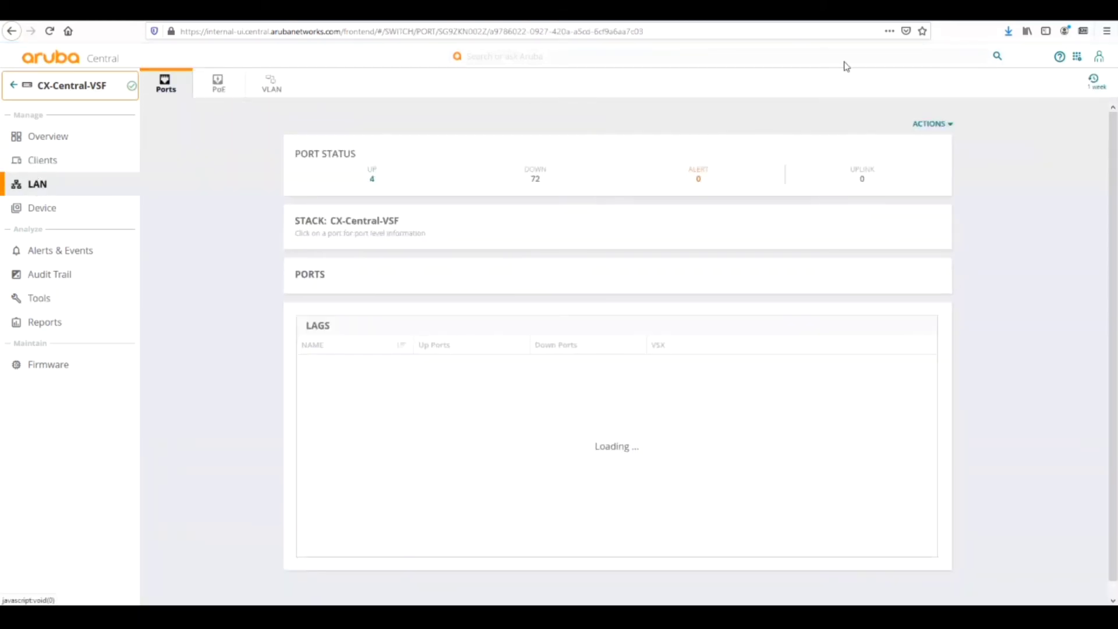
click(937, 125)
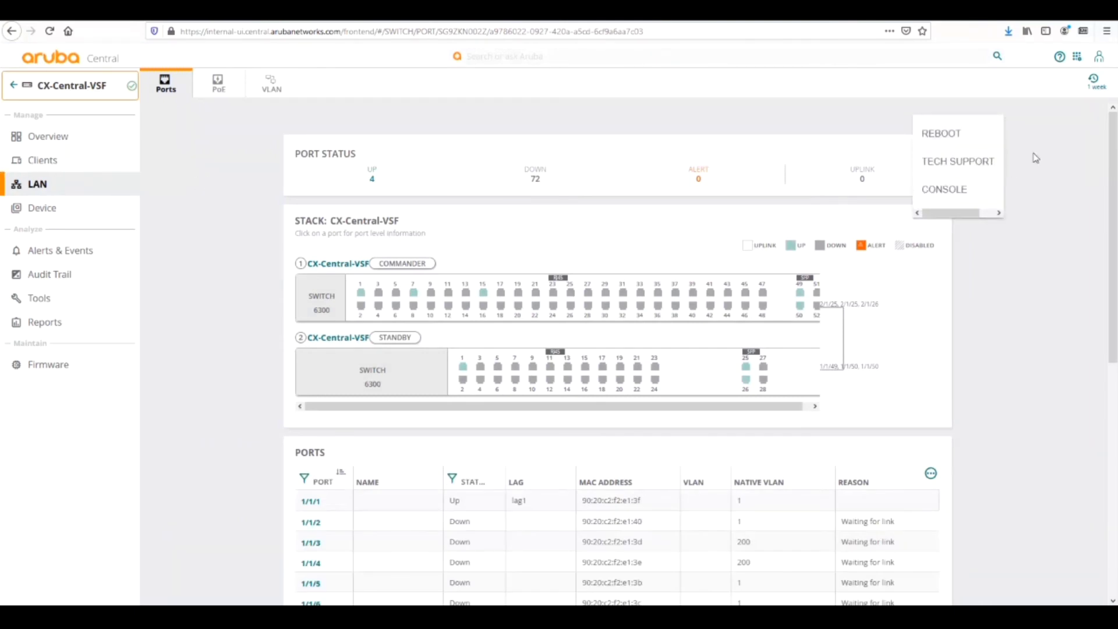
click(945, 197)
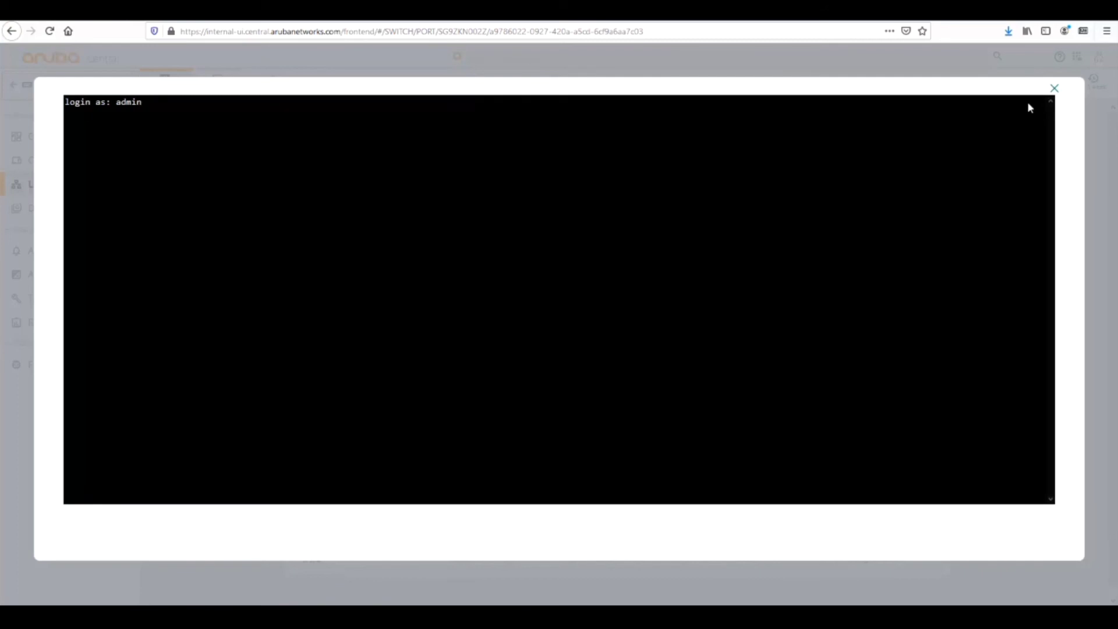
click(1054, 87)
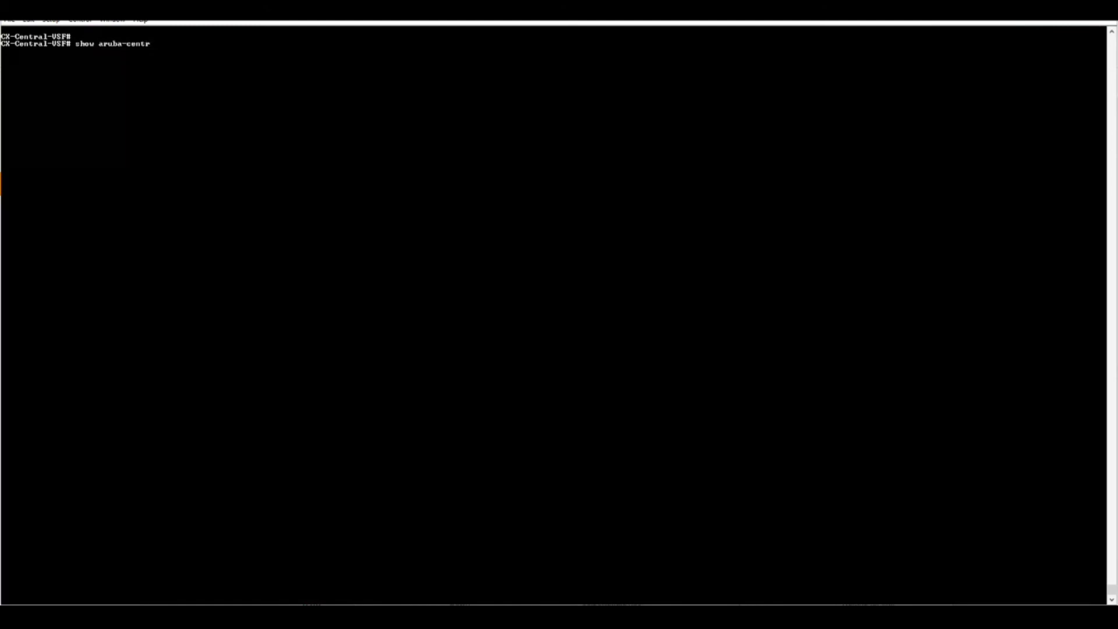
- Run 'show aruba-central' and highlight the Central location and connected status lines
key(Return)
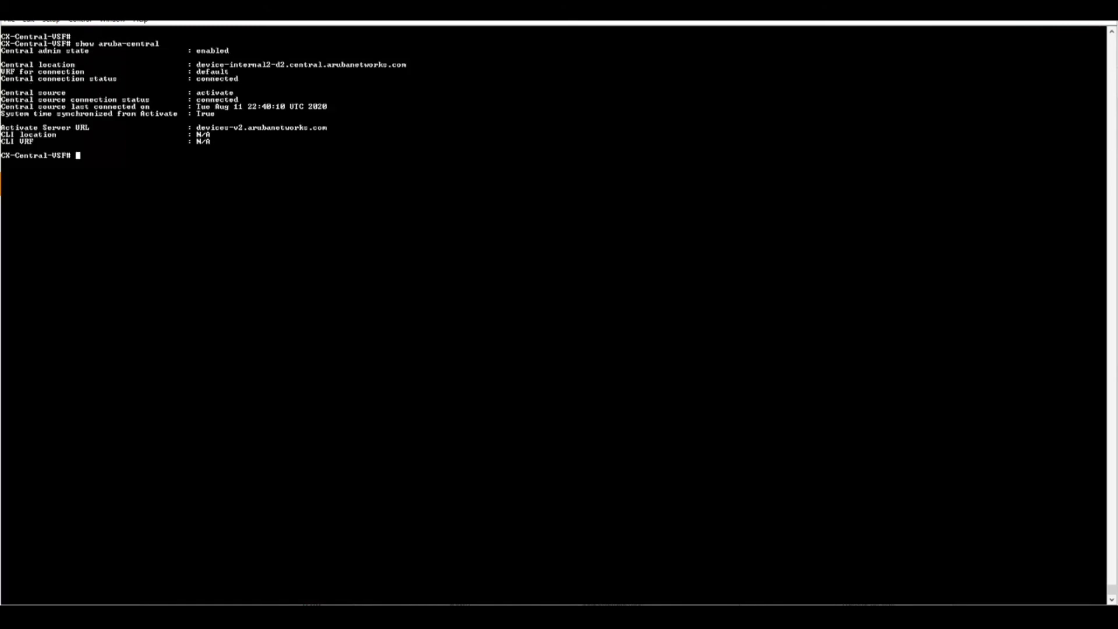
drag(262, 86, 178, 62)
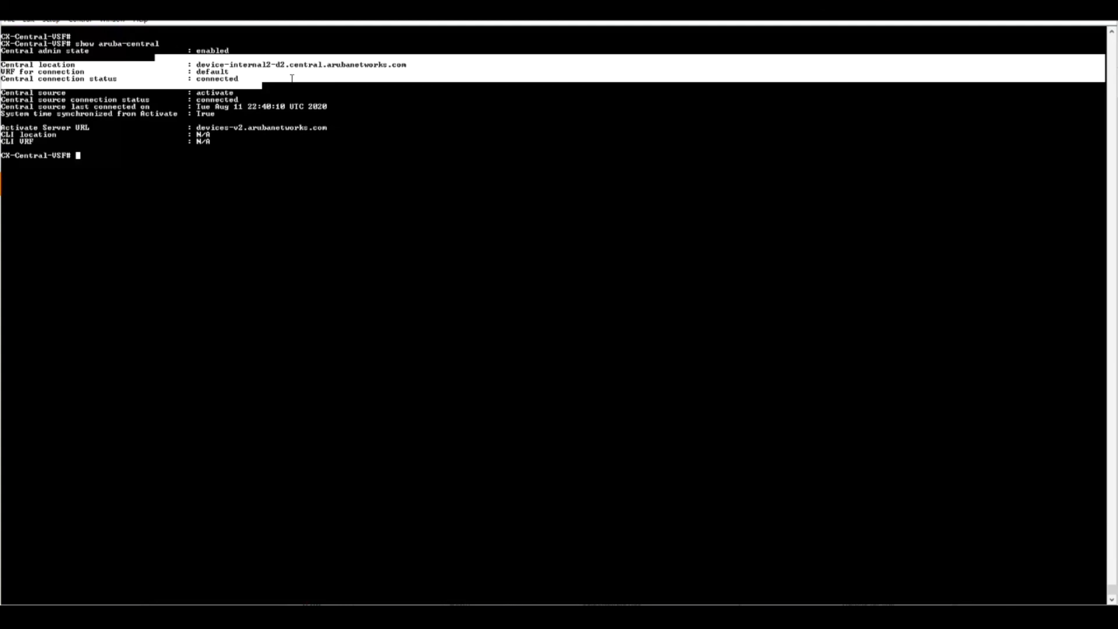
- List the debug modules and enable Aruba Central debugging with 'debug central all'
text(de)
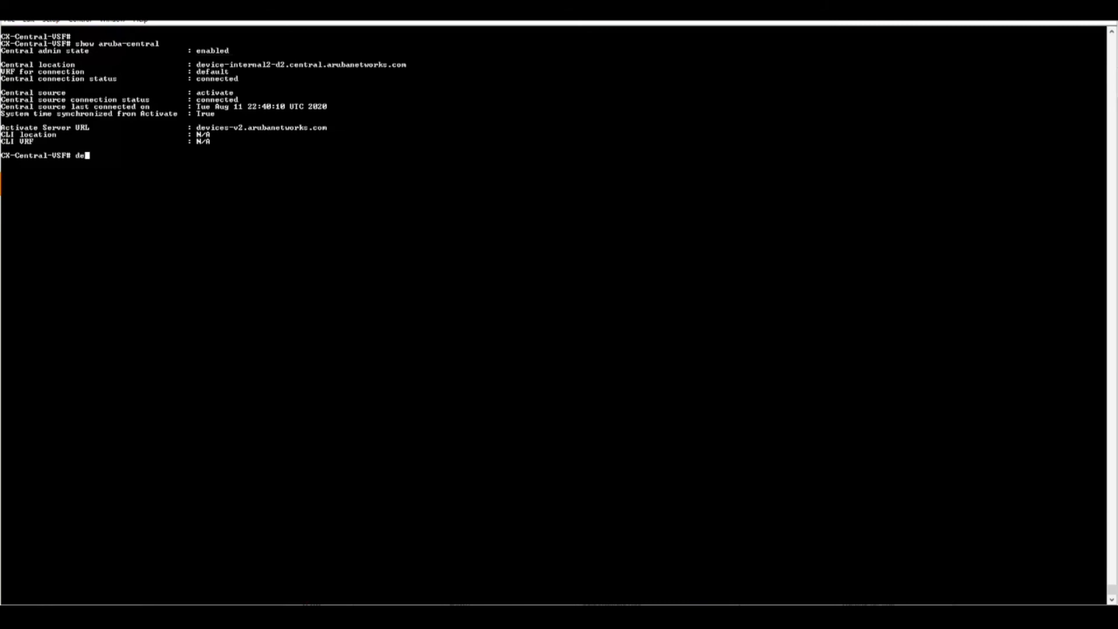
text(bug)
key(question)
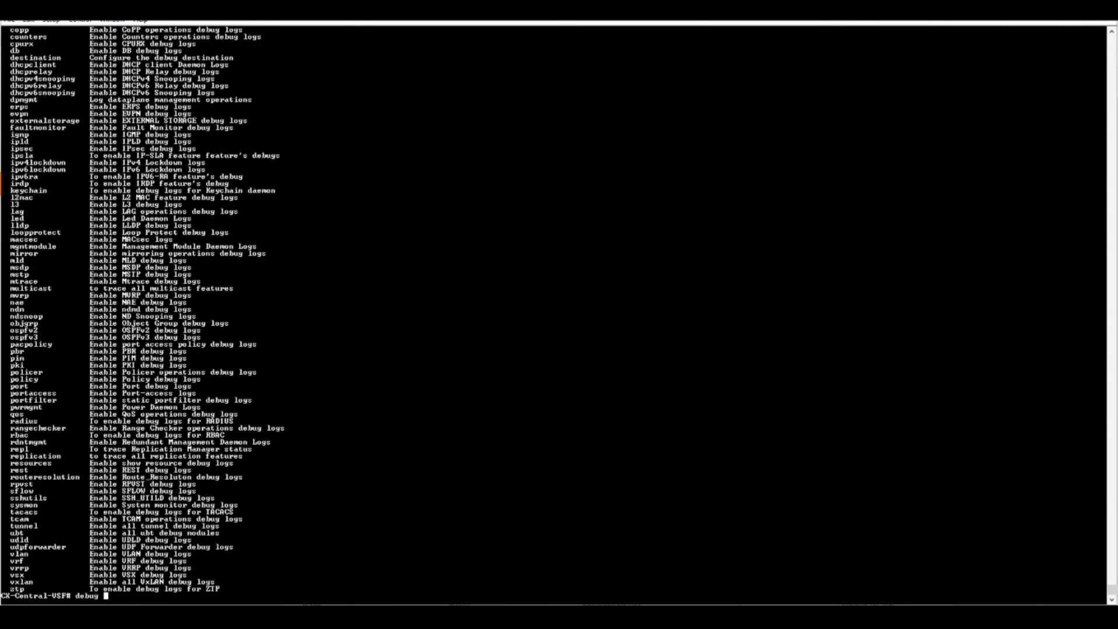
scroll(558, 316, up, 3)
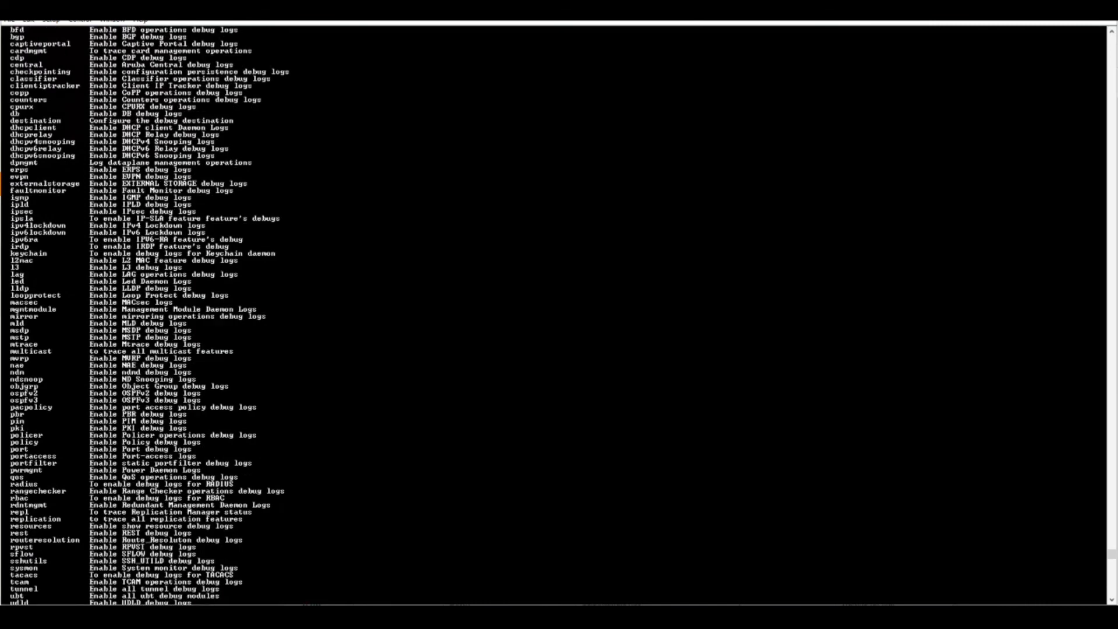
drag(237, 64, 1, 64)
key(Return)
key(Return)
text(s)
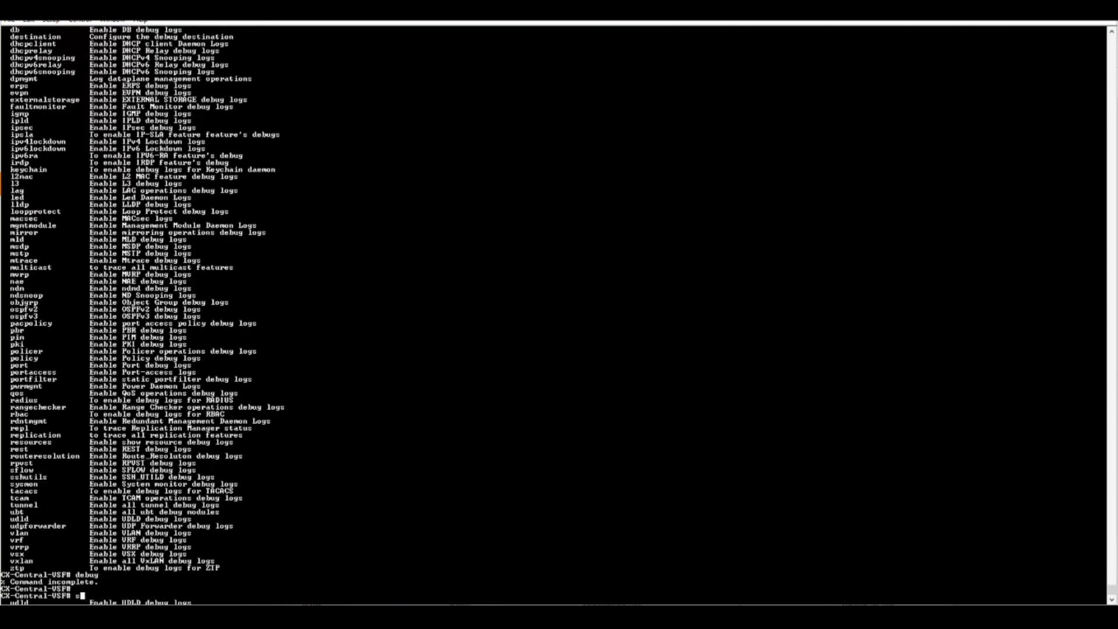
key(BackSpace)
text(debug central )
text(?all)
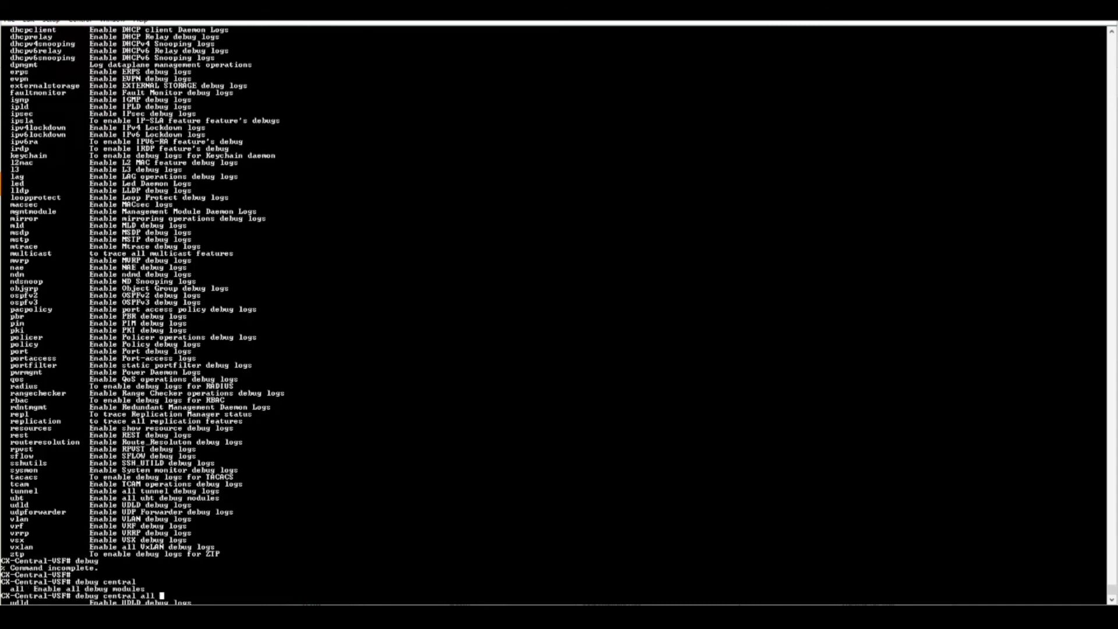
key(Return)
- Set the debug destination to buffer and show the debug buffer in reverse order
text(debu)
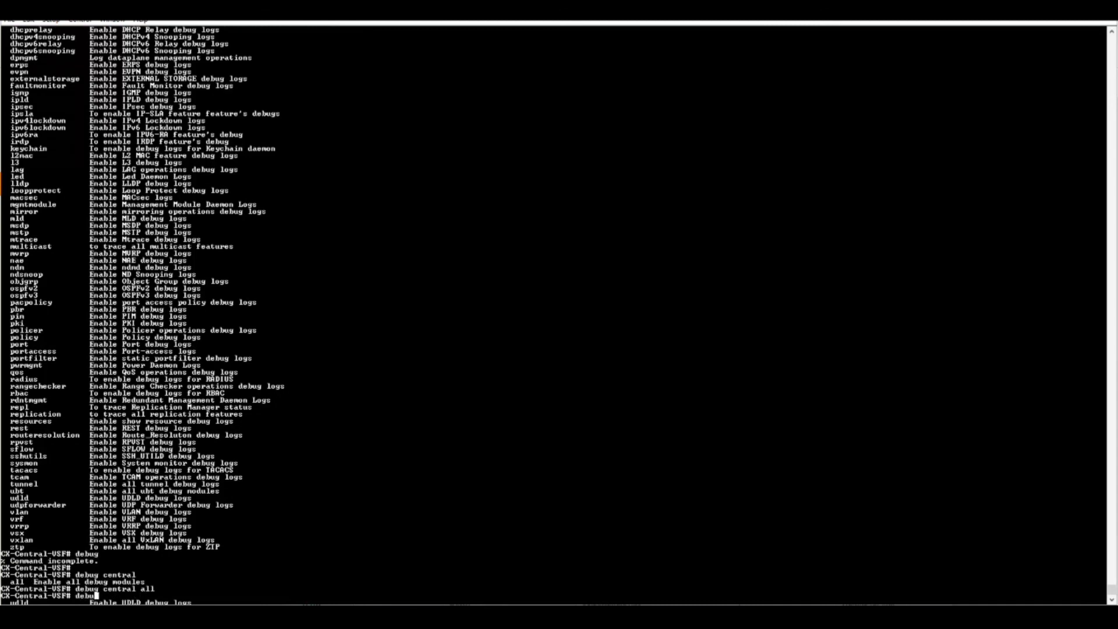
text(g destination)
key(question)
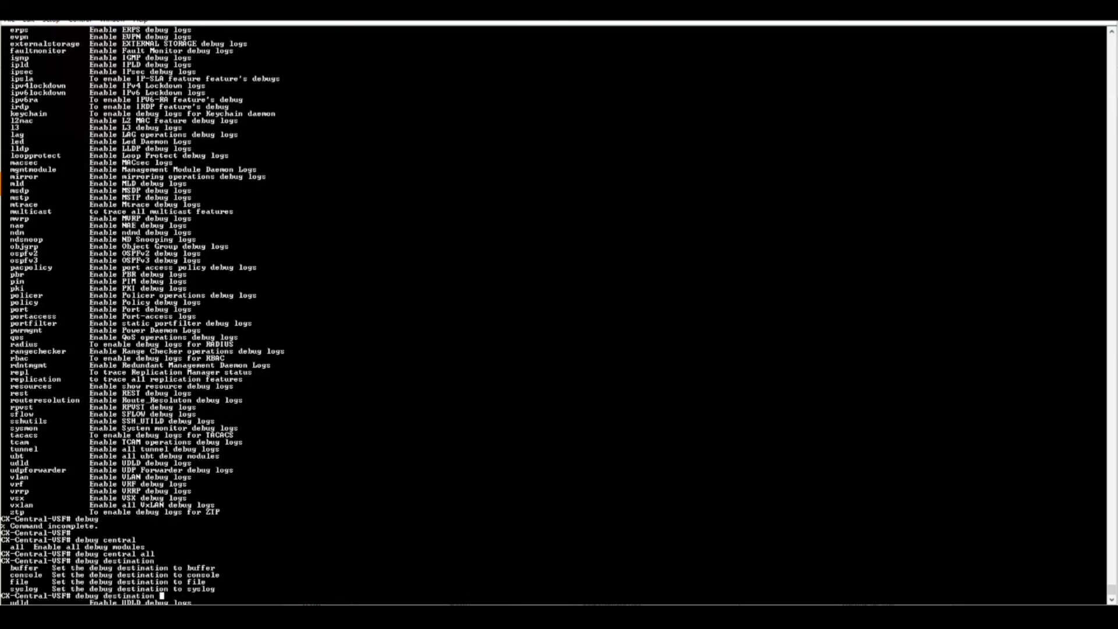
text(buffer)
key(Return)
text(s)
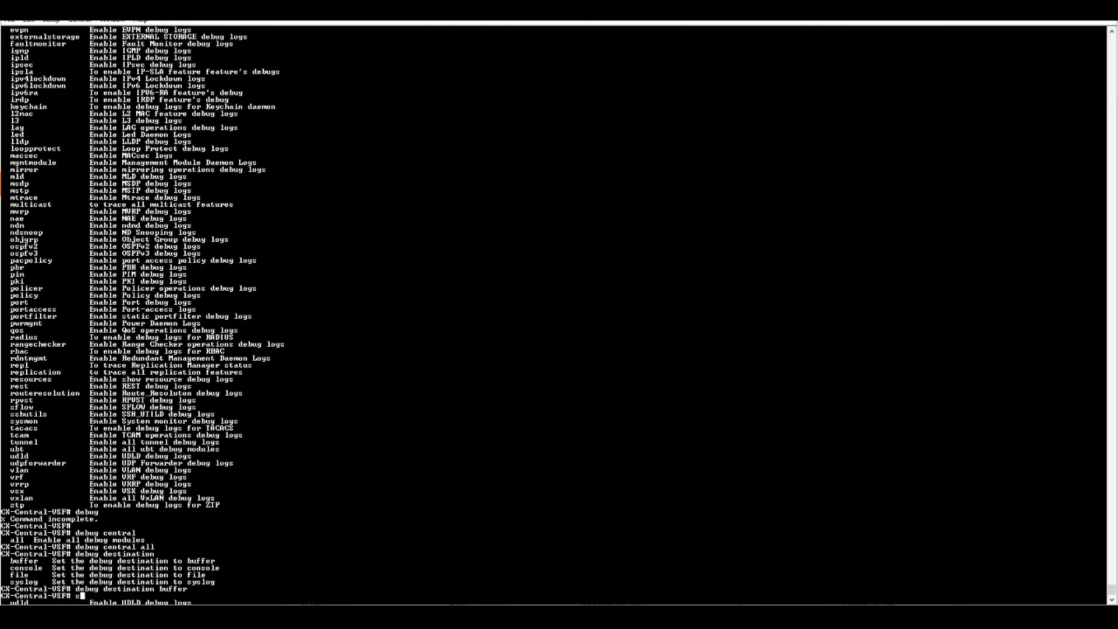
text(ho debug buffer reverse)
key(Return)
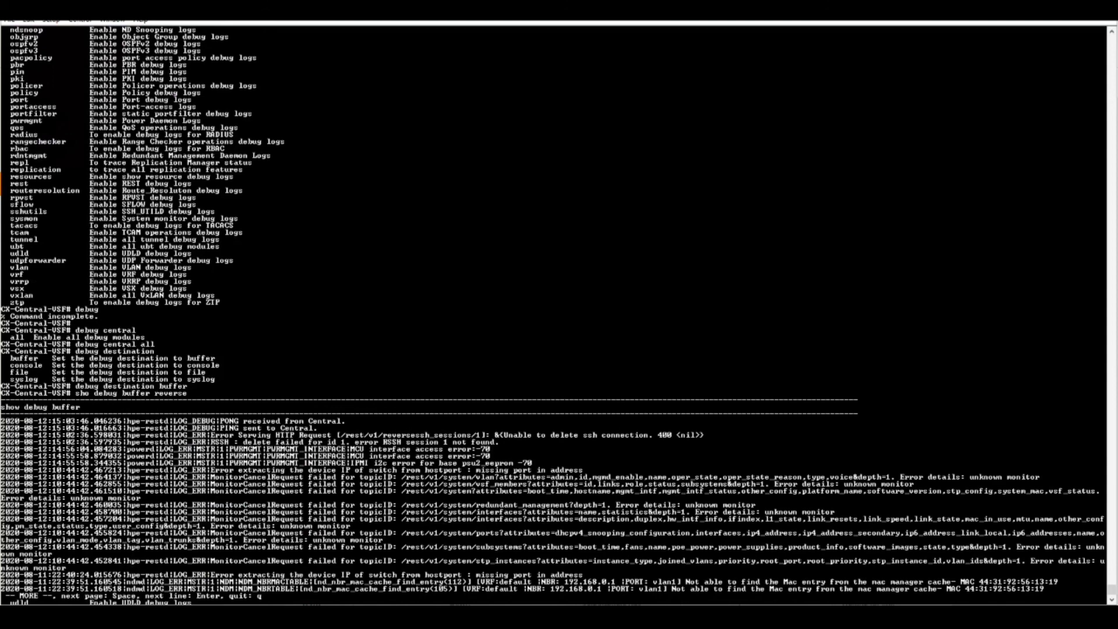
- Highlight the 'PING sent' and 'PONG received' Central log lines, then quit the pager
drag(323, 428, 135, 429)
drag(345, 421, 154, 421)
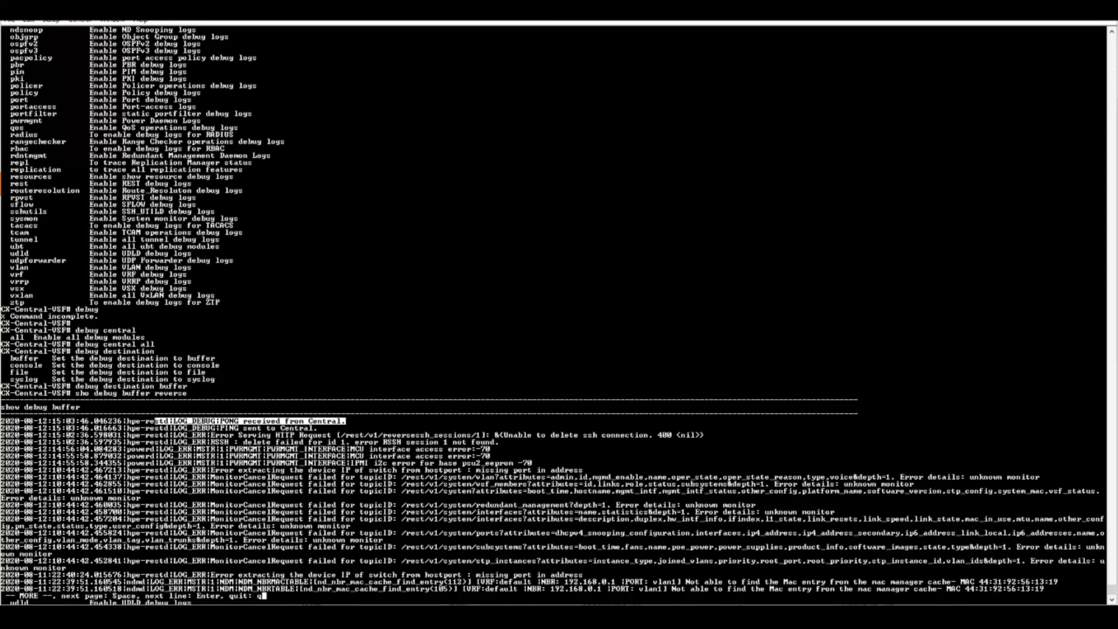
key(q)
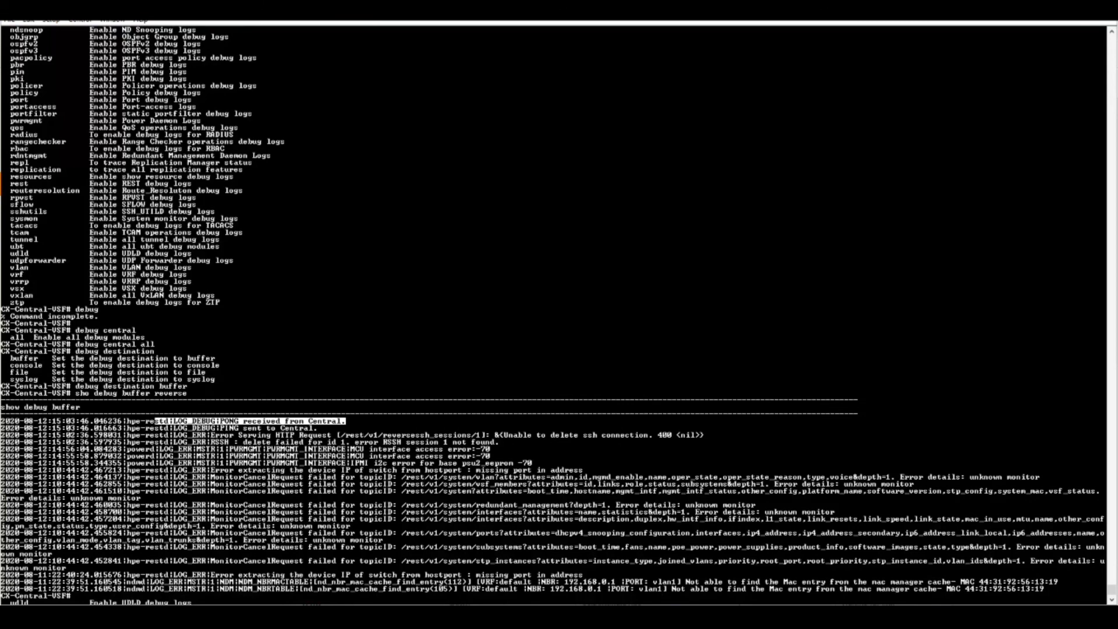